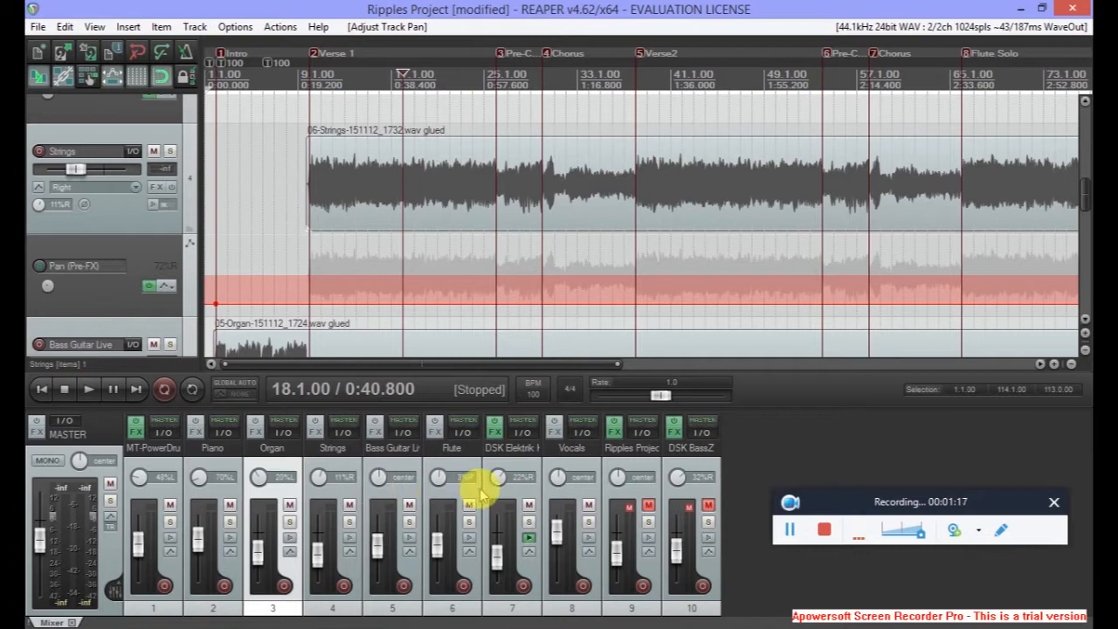
Play back the mix from measure 18 briefly, and stop it.
{"action": "key", "text": "space"}
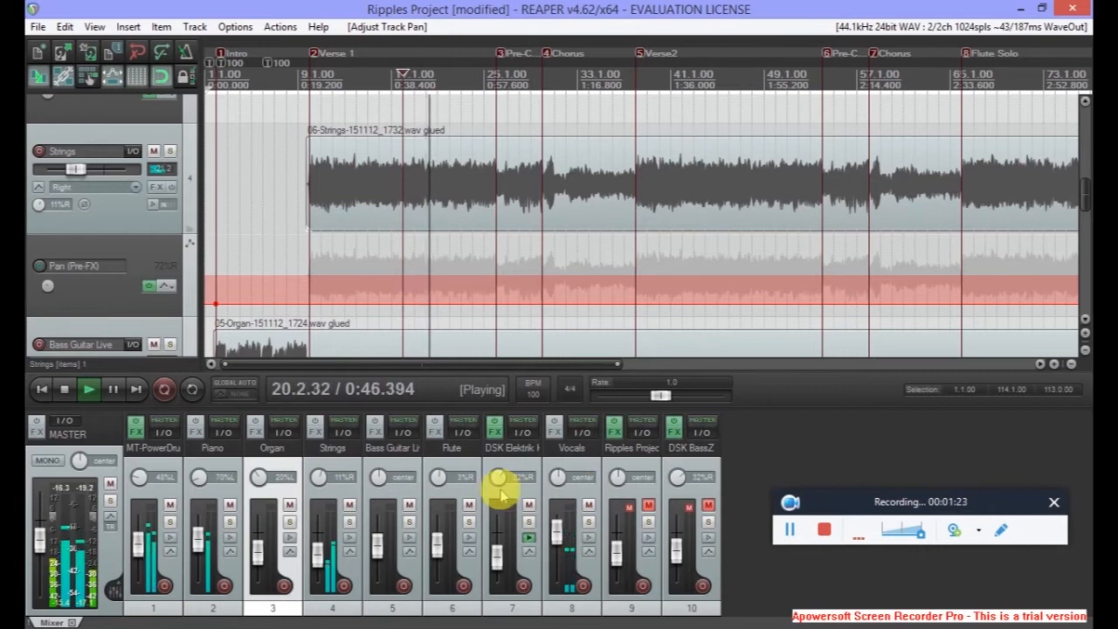
{"action": "key", "text": "space"}
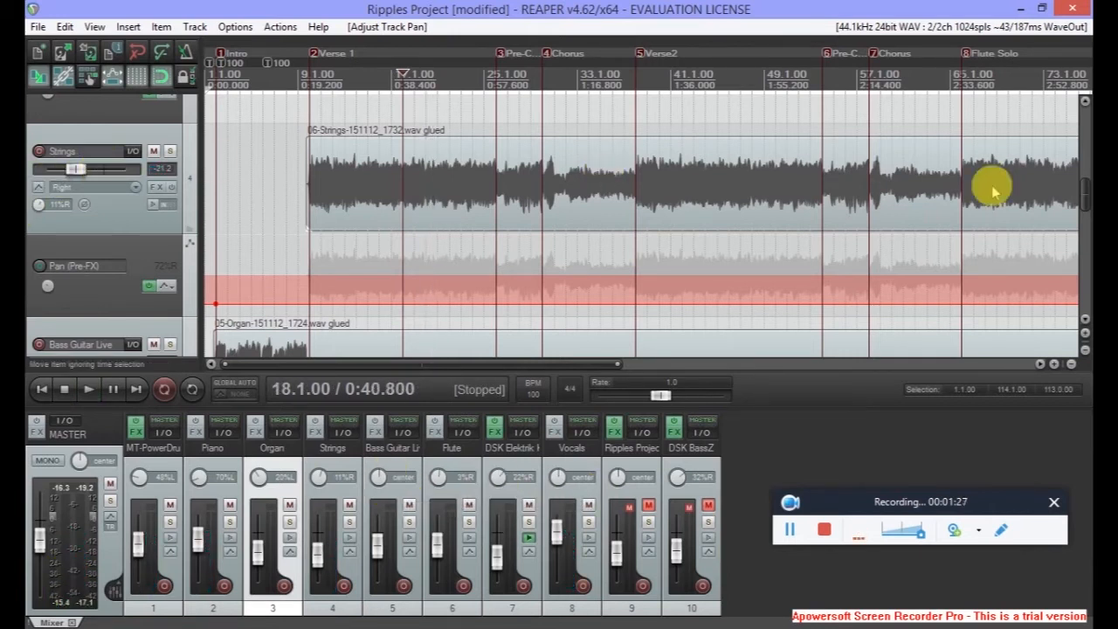
Enable and show the Pan envelope for the Bass Guitar Live track.
{"action": "scroll", "coordinate": [1083, 196], "scroll_direction": "down", "scroll_amount": 5}
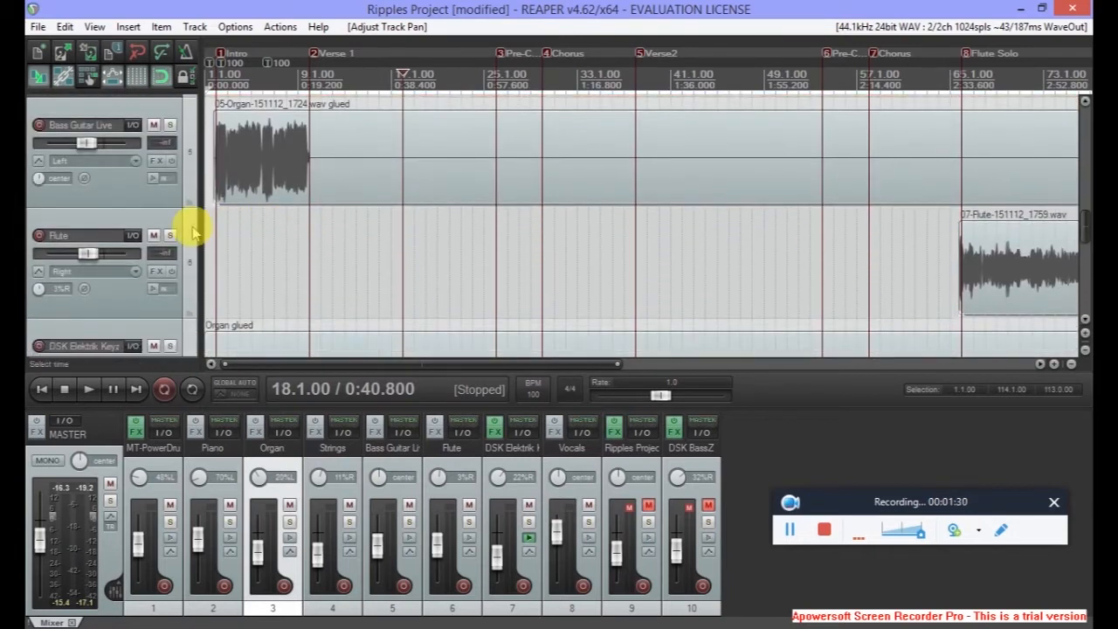
{"action": "left_click", "coordinate": [38, 160]}
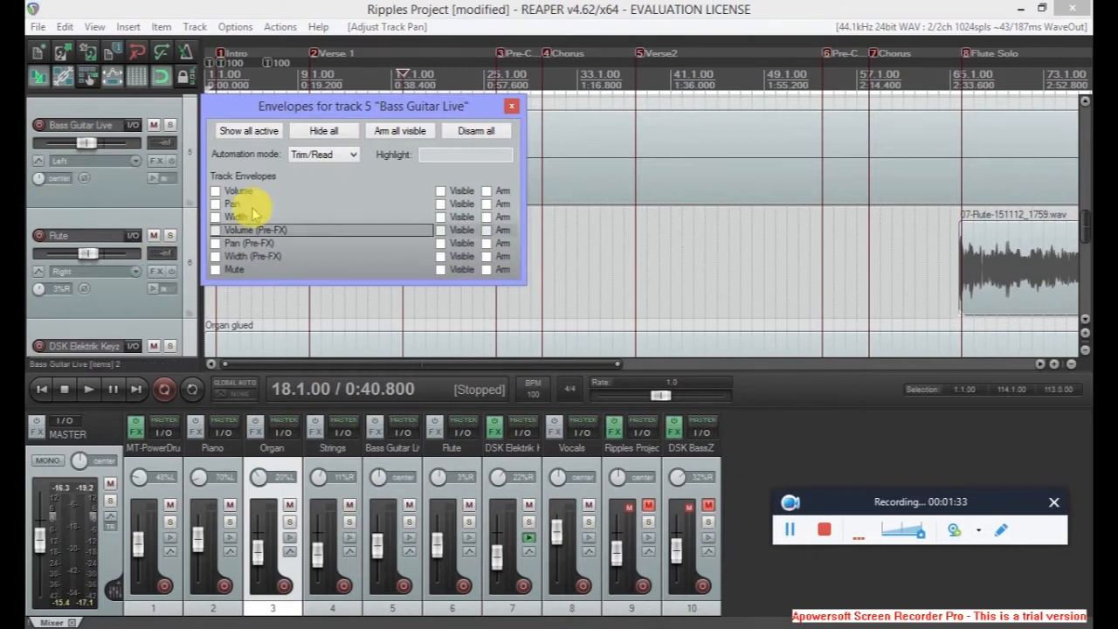
{"action": "left_click", "coordinate": [215, 204]}
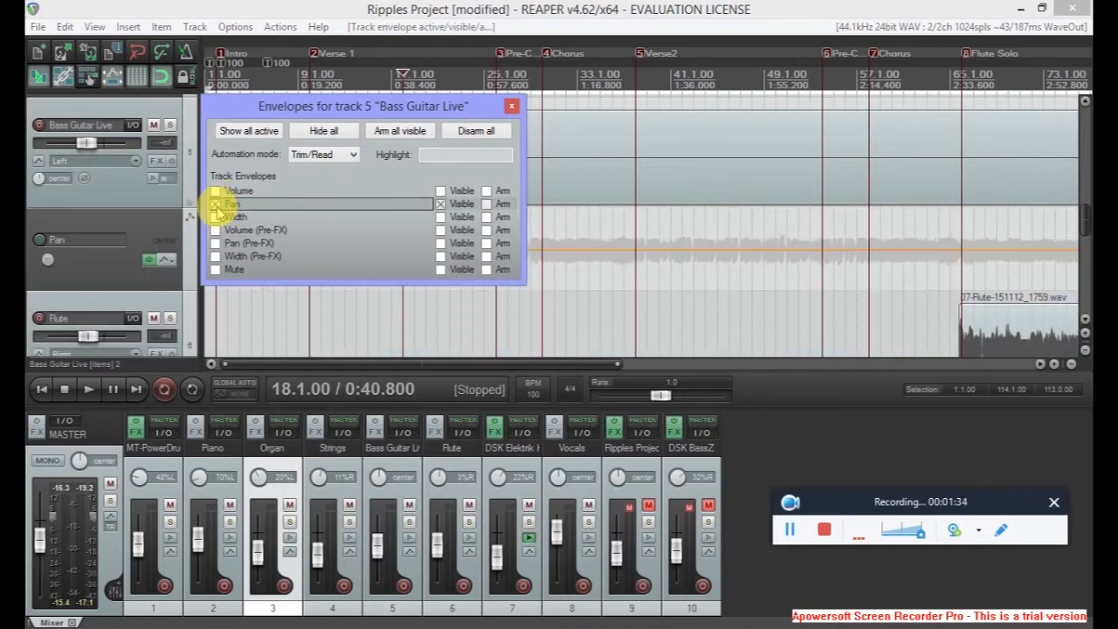
{"action": "left_click", "coordinate": [511, 105]}
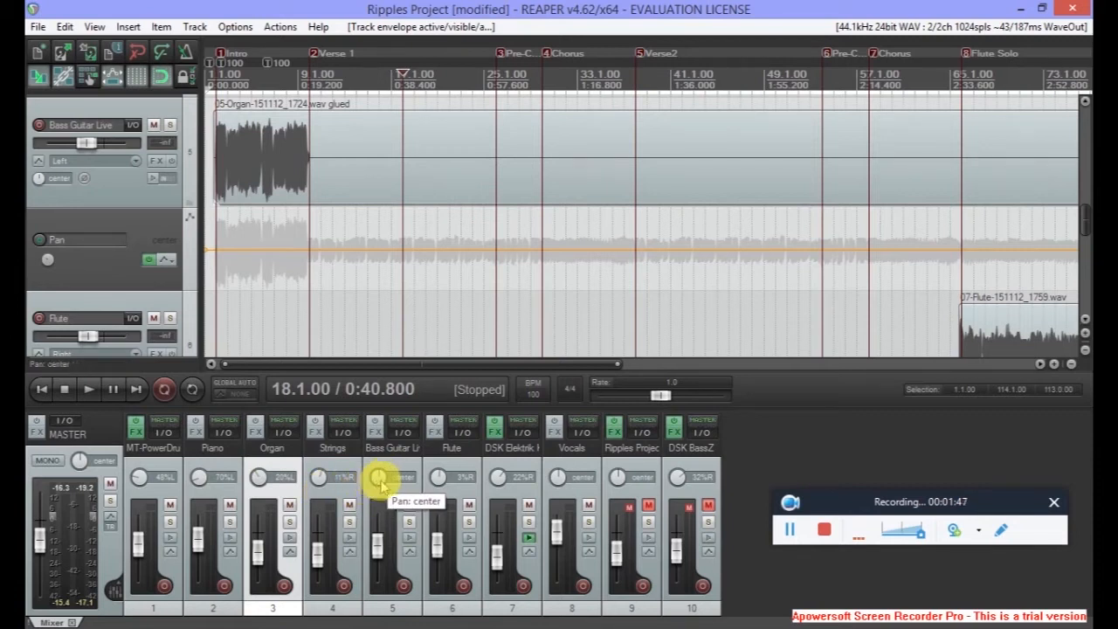
Pan the Bass Guitar Live track to 70%R and shift the start of its Pan envelope to the right channel.
{"action": "left_click_drag", "start_coordinate": [381, 482], "coordinate": [387, 482]}
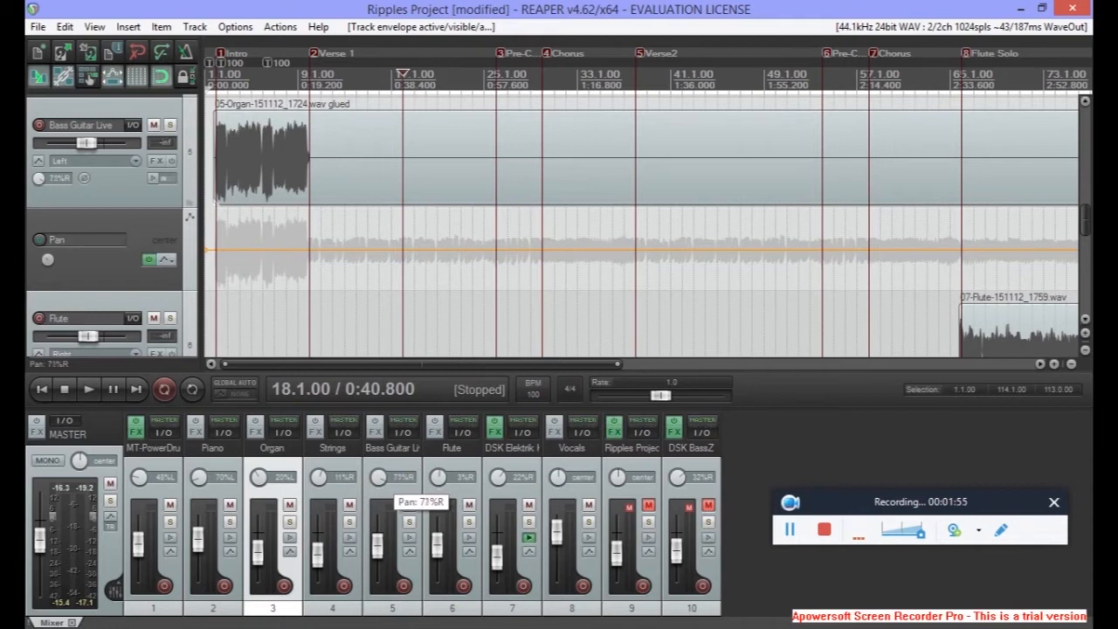
{"action": "left_click", "coordinate": [385, 487]}
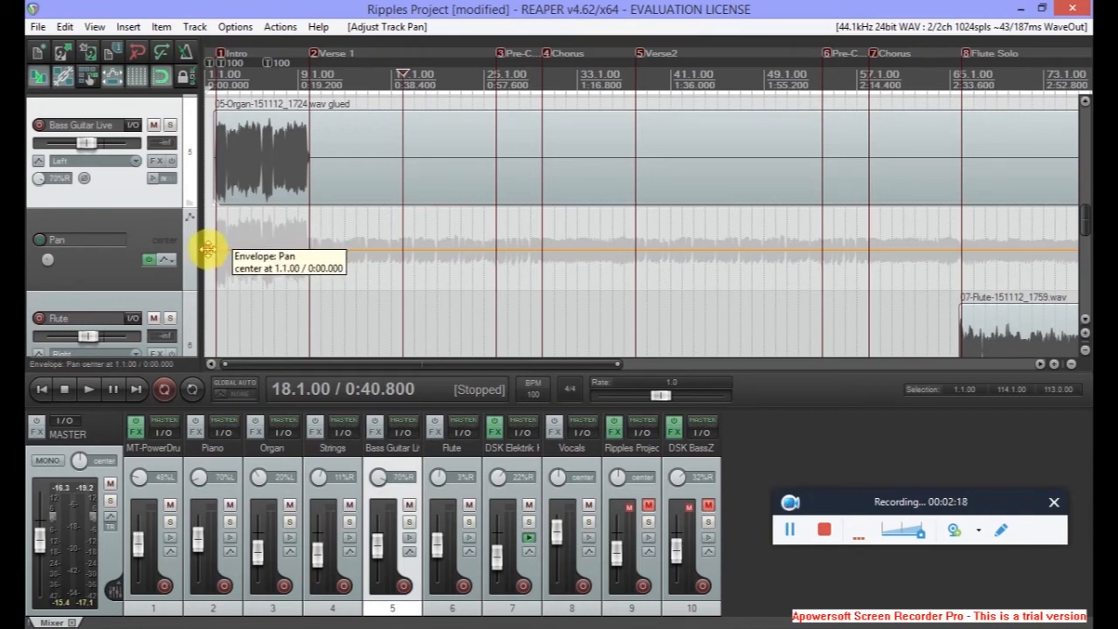
{"action": "left_click_drag", "start_coordinate": [209, 251], "coordinate": [207, 267]}
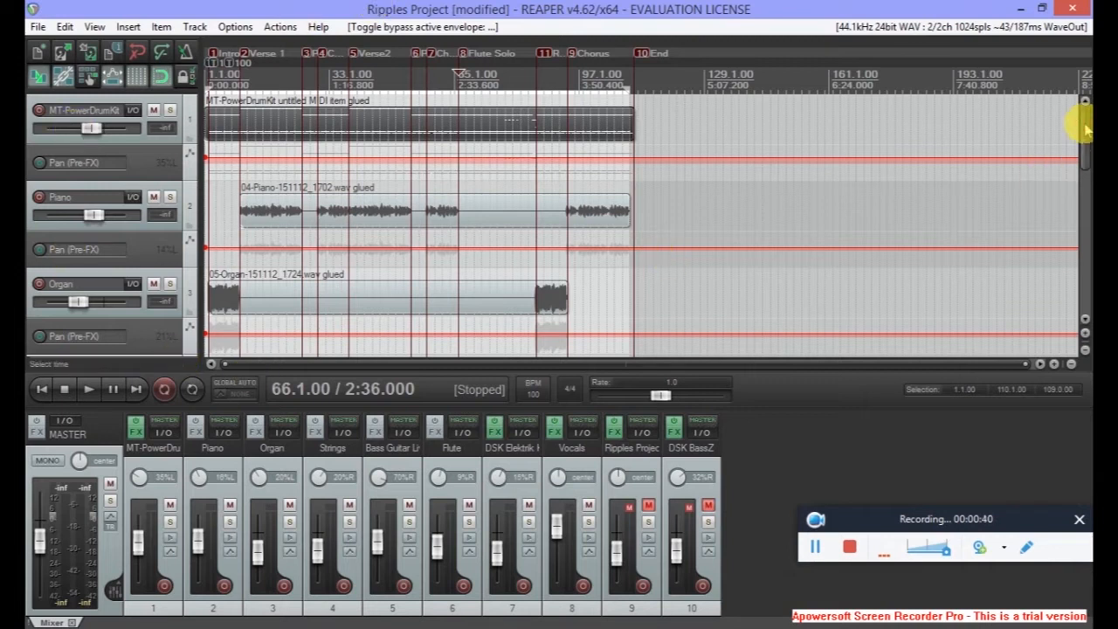
Review the pan envelopes down the track list and audition the start of the Flute Solo.
{"action": "left_click_drag", "start_coordinate": [1086, 131], "coordinate": [1085, 170]}
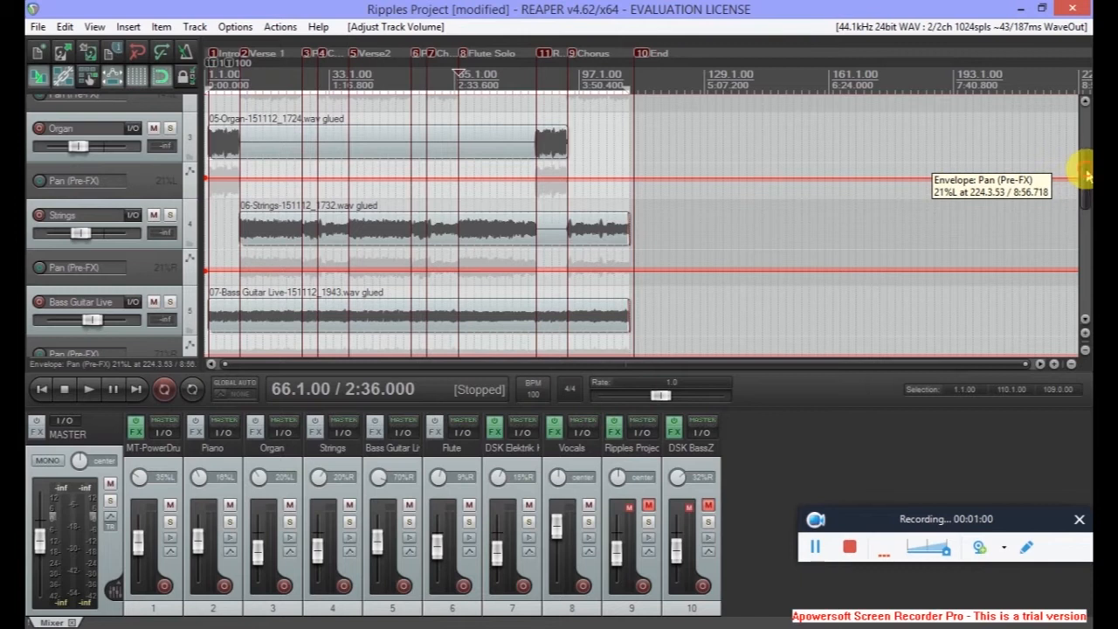
{"action": "left_click_drag", "start_coordinate": [1086, 177], "coordinate": [1083, 118]}
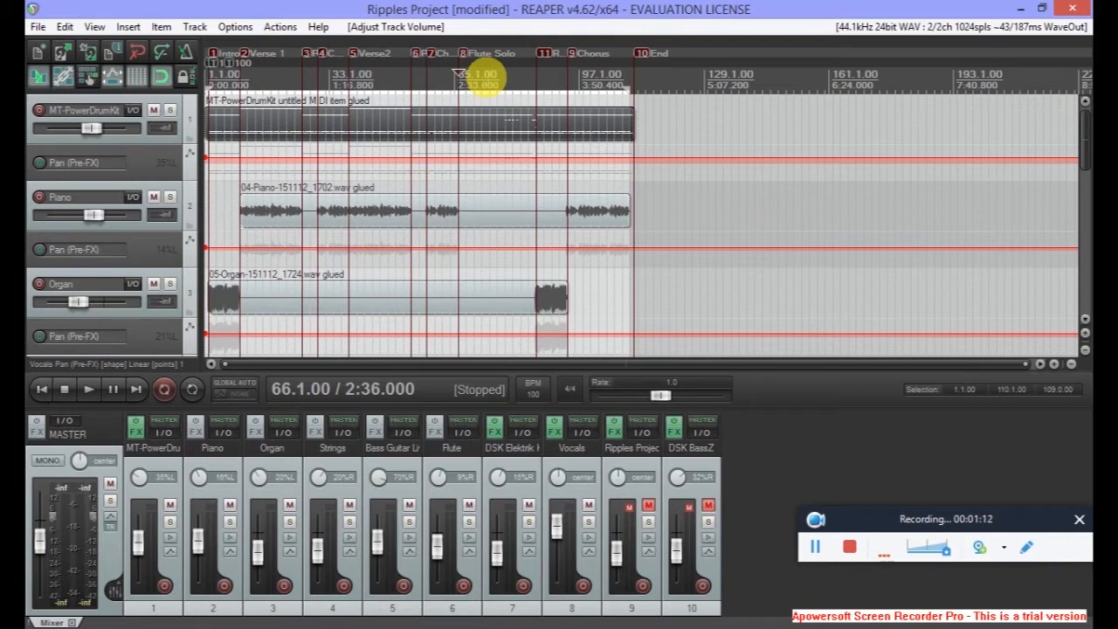
{"action": "key", "text": "space"}
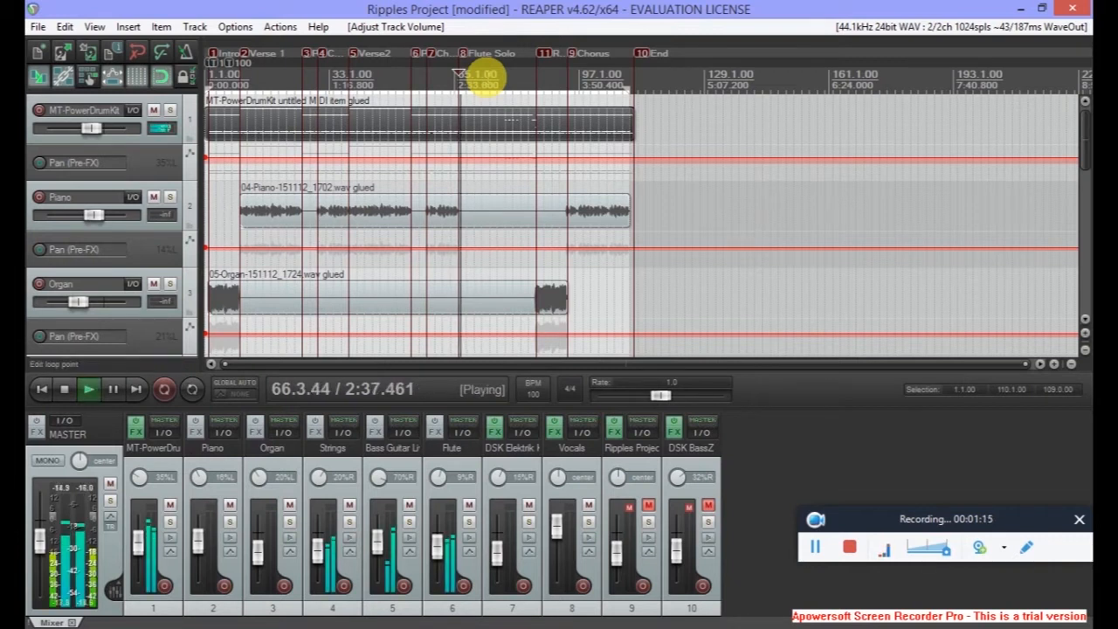
{"action": "key", "text": "space"}
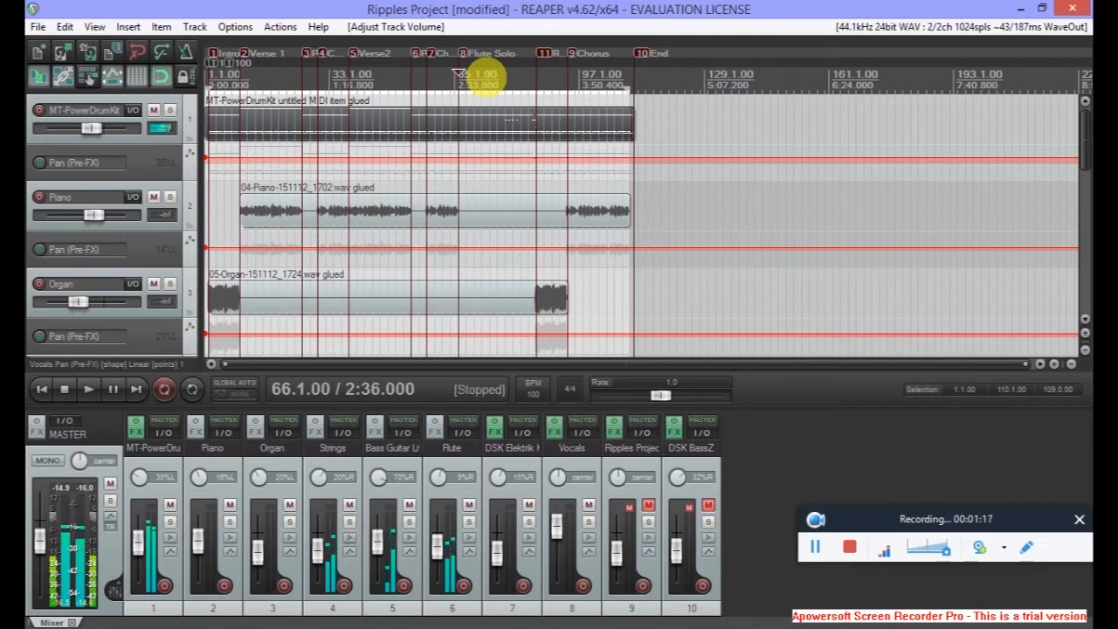
Play the song from the beginning, skipping ahead to Verse 1 and the Pre-Chorus.
{"action": "key", "text": "Home"}
{"action": "key", "text": "space"}
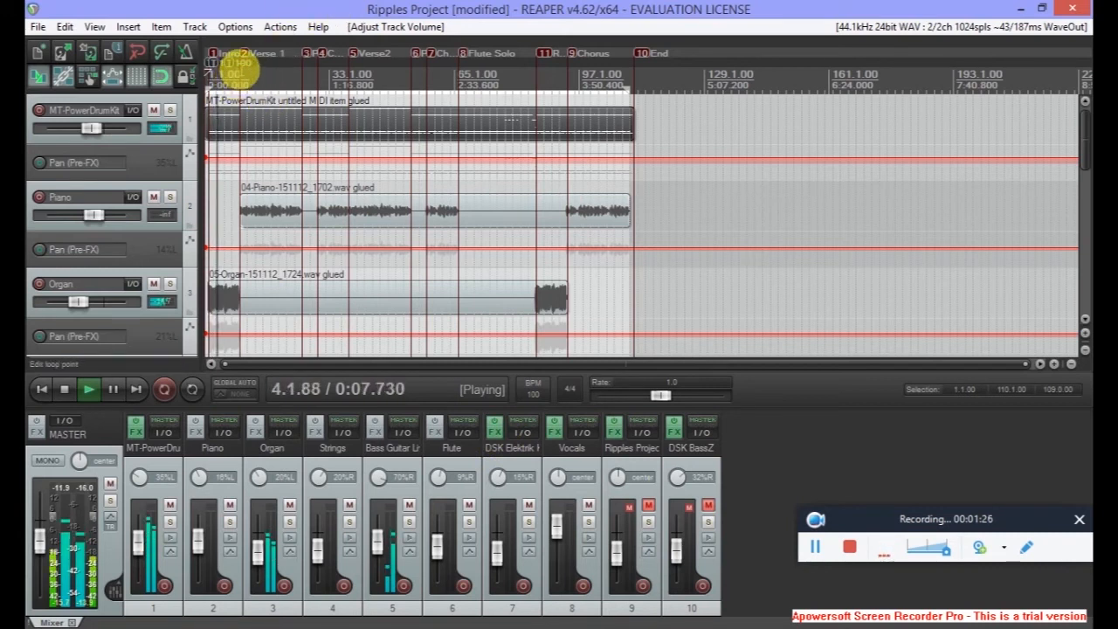
{"action": "left_click", "coordinate": [239, 73]}
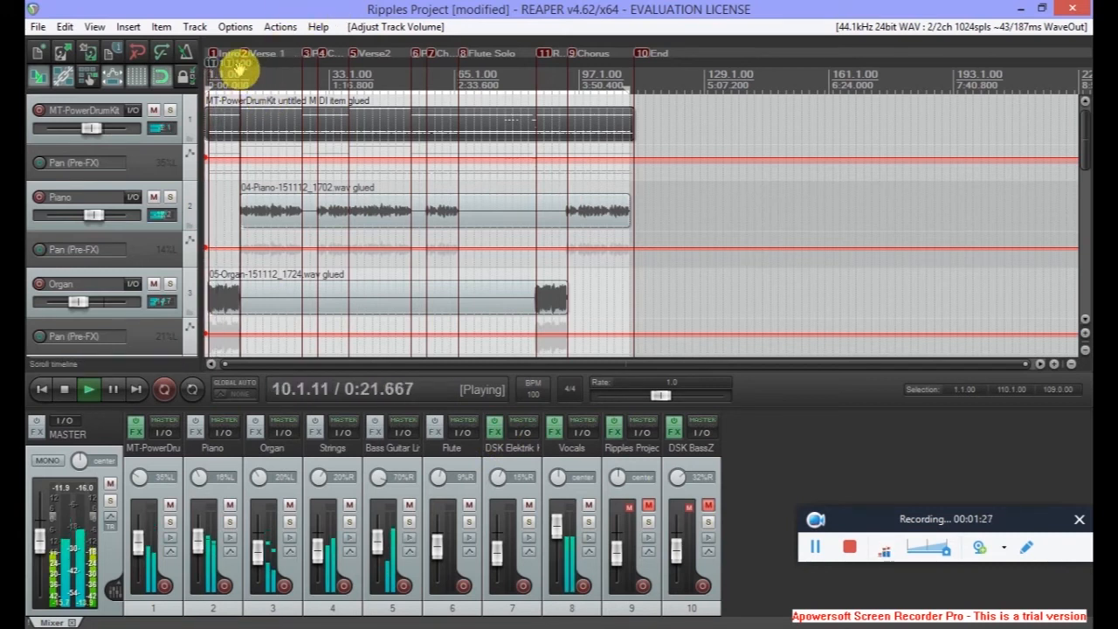
{"action": "left_click", "coordinate": [301, 70]}
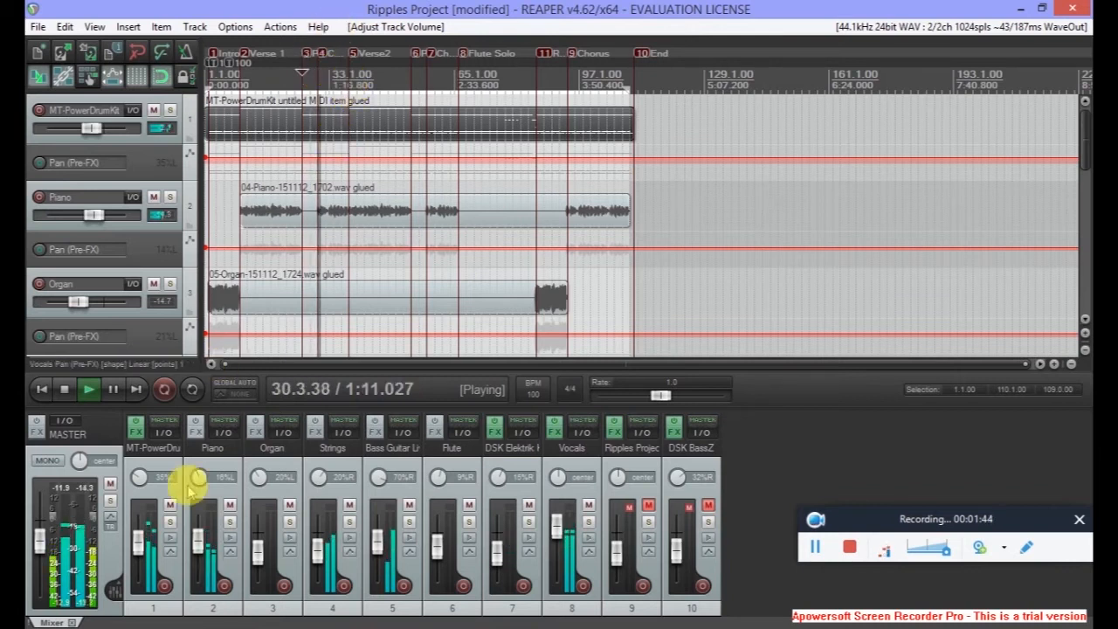
Lower the Piano track's volume slightly and raise the Strings track's volume to about -9.64 dB during playback.
{"action": "left_click_drag", "start_coordinate": [195, 535], "coordinate": [196, 541]}
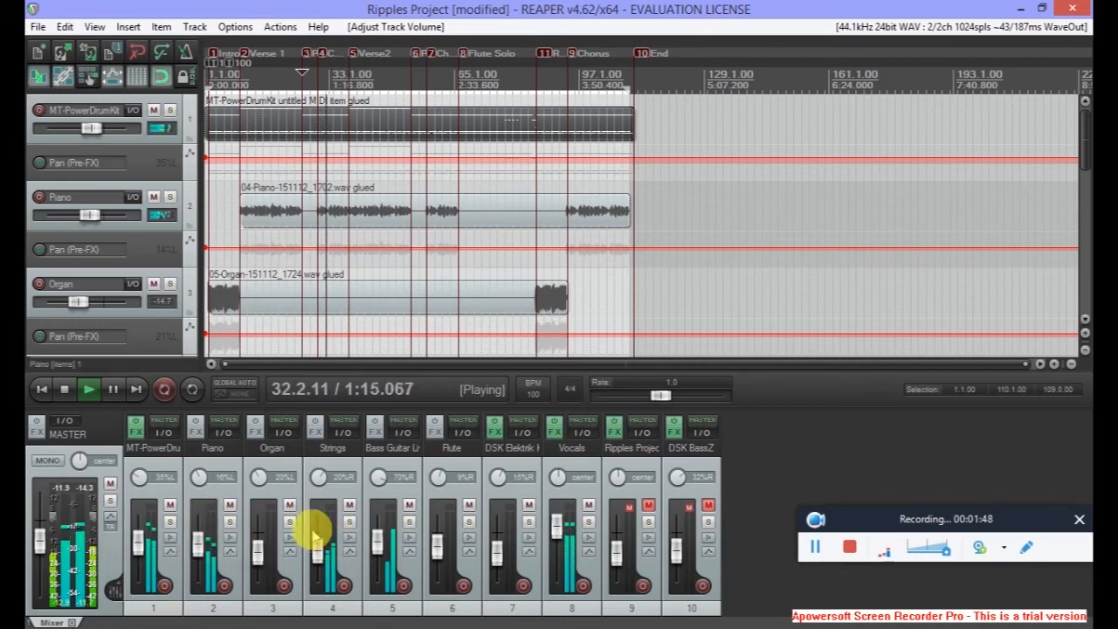
{"action": "mouse_move", "coordinate": [321, 527]}
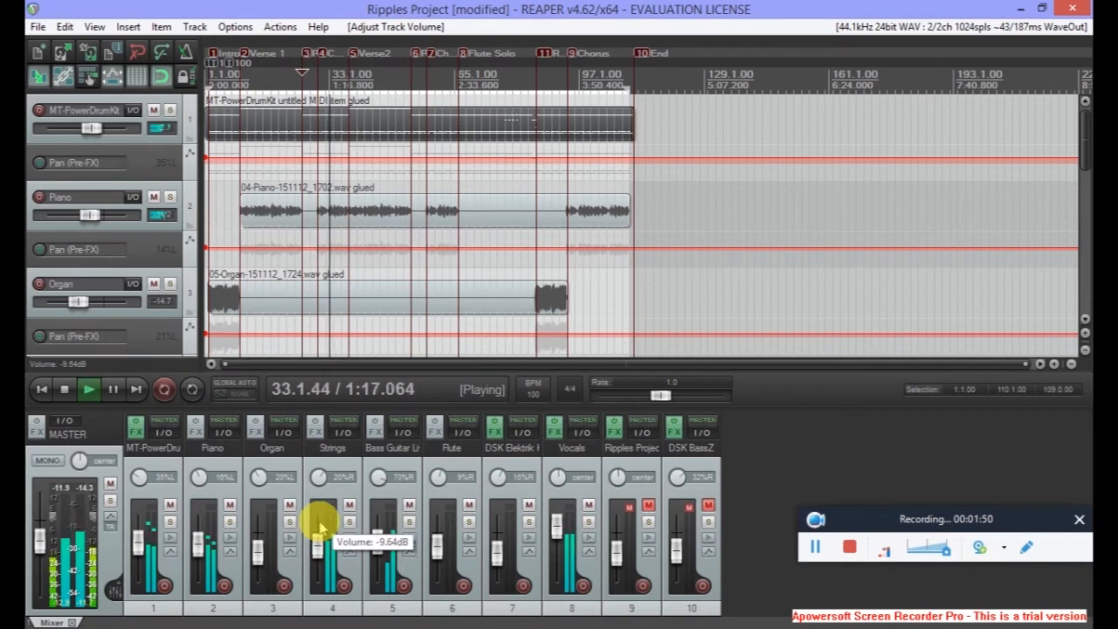
{"action": "scroll", "coordinate": [323, 527], "scroll_direction": "down", "scroll_amount": 1}
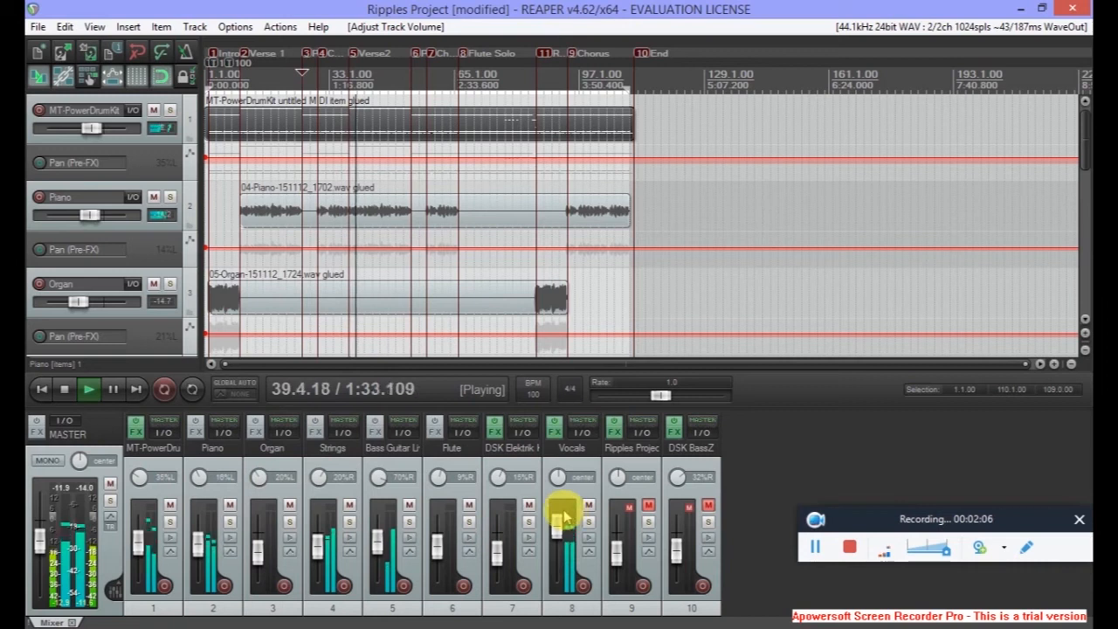
Jump playback to the Flute Solo, listen to the balance and stop.
{"action": "left_click", "coordinate": [457, 96]}
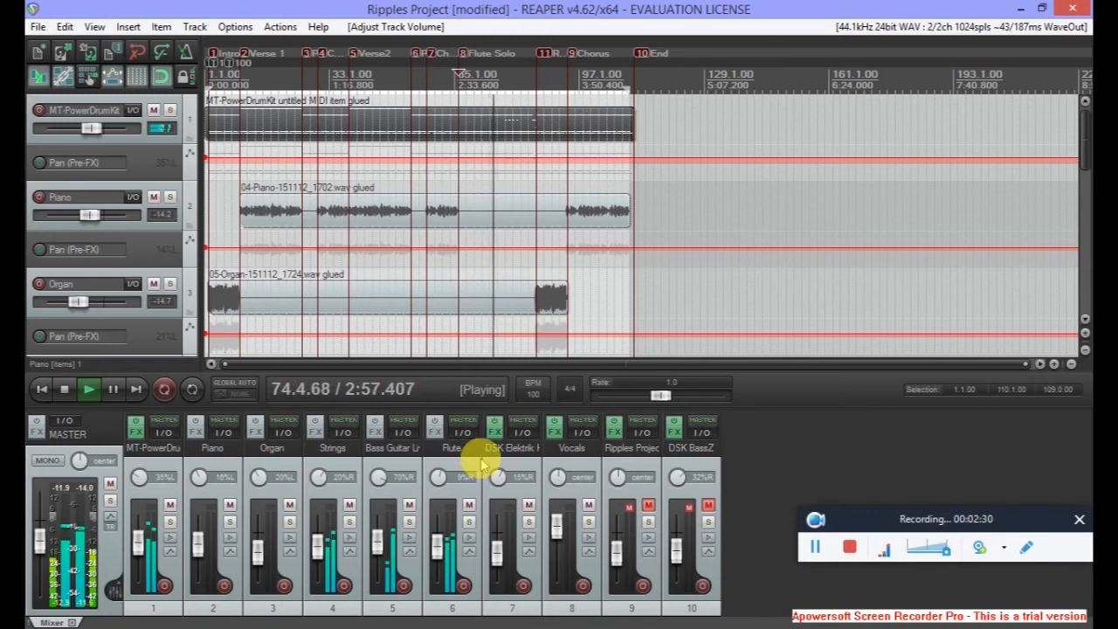
{"action": "left_click", "coordinate": [63, 390]}
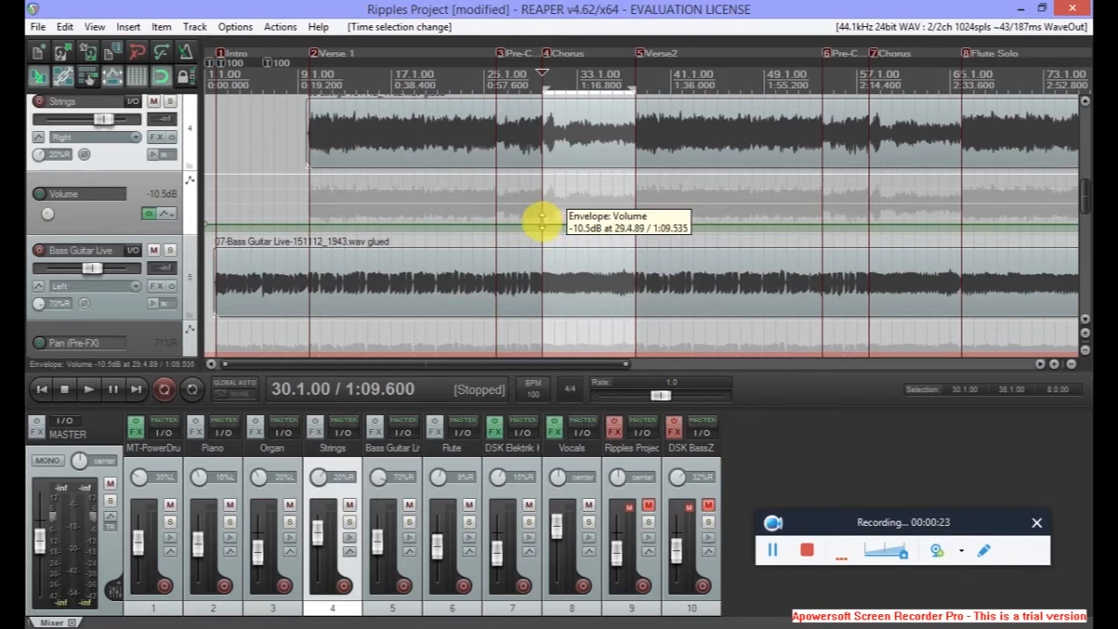
Add points to the Strings volume envelope at the start and end of the first Chorus.
{"action": "right_click", "coordinate": [541, 221]}
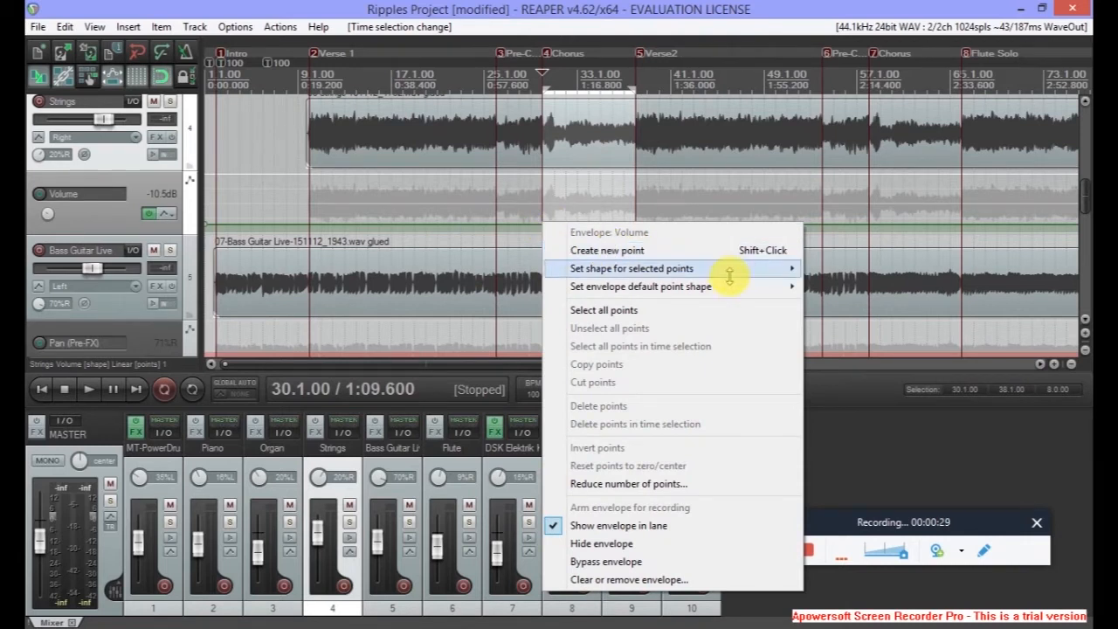
{"action": "mouse_move", "coordinate": [713, 260]}
{"action": "left_click", "coordinate": [636, 249]}
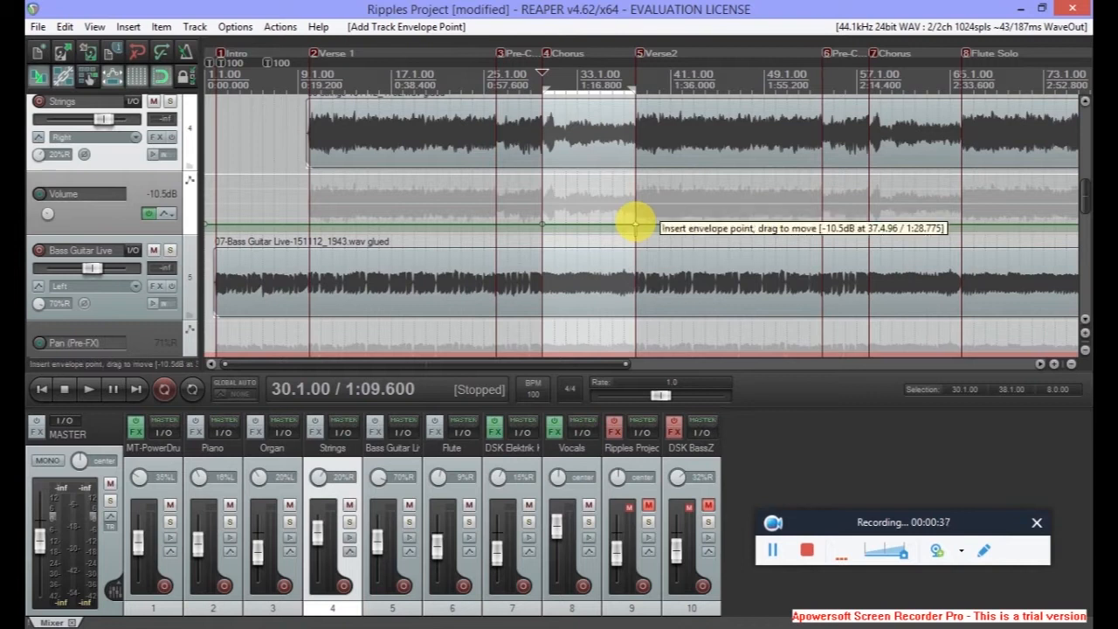
{"action": "left_click", "coordinate": [635, 222]}
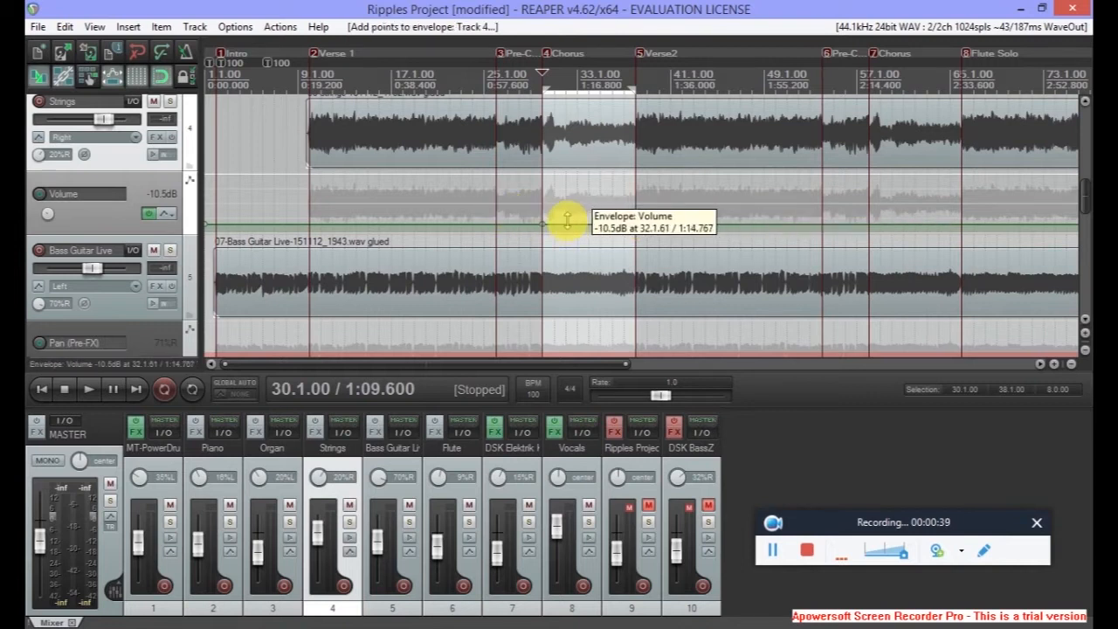
Raise the Strings volume envelope across the first Chorus to about -4.86 dB.
{"action": "left_click_drag", "start_coordinate": [568, 222], "coordinate": [567, 216]}
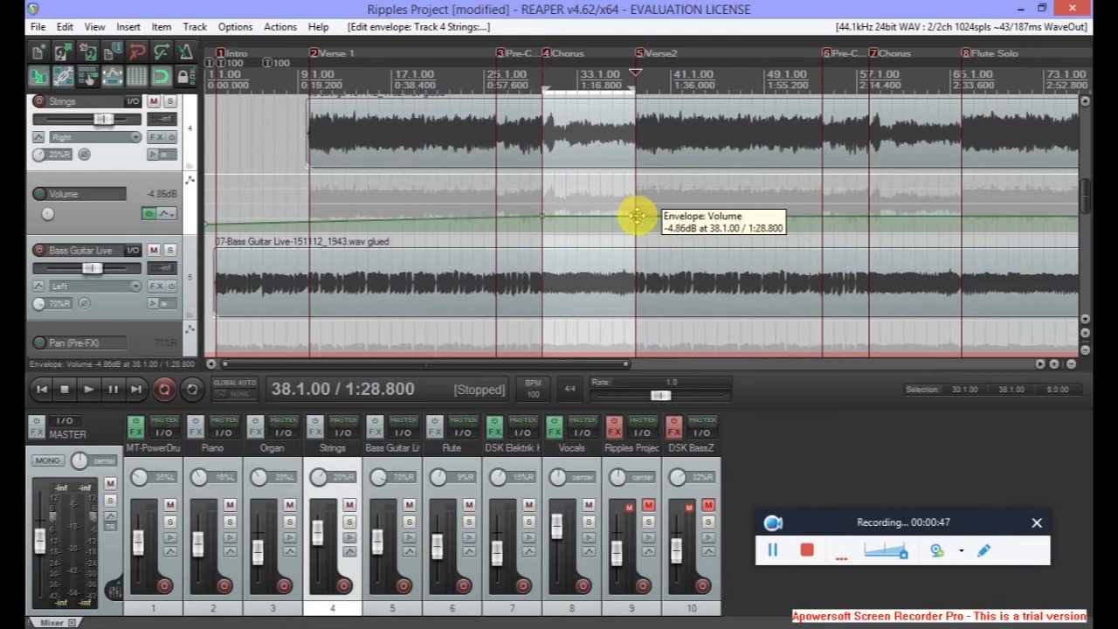
{"action": "left_click_drag", "start_coordinate": [637, 216], "coordinate": [636, 216]}
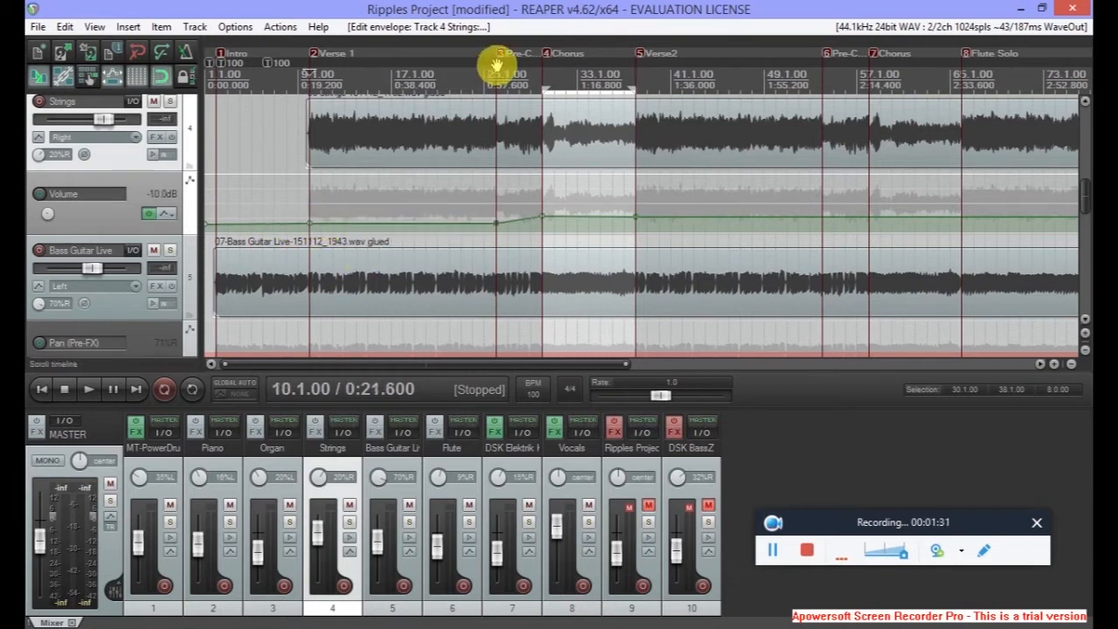
Play from the first Pre-Chorus into the Chorus to check the Strings volume automation.
{"action": "left_click", "coordinate": [496, 65]}
{"action": "key", "text": "space"}
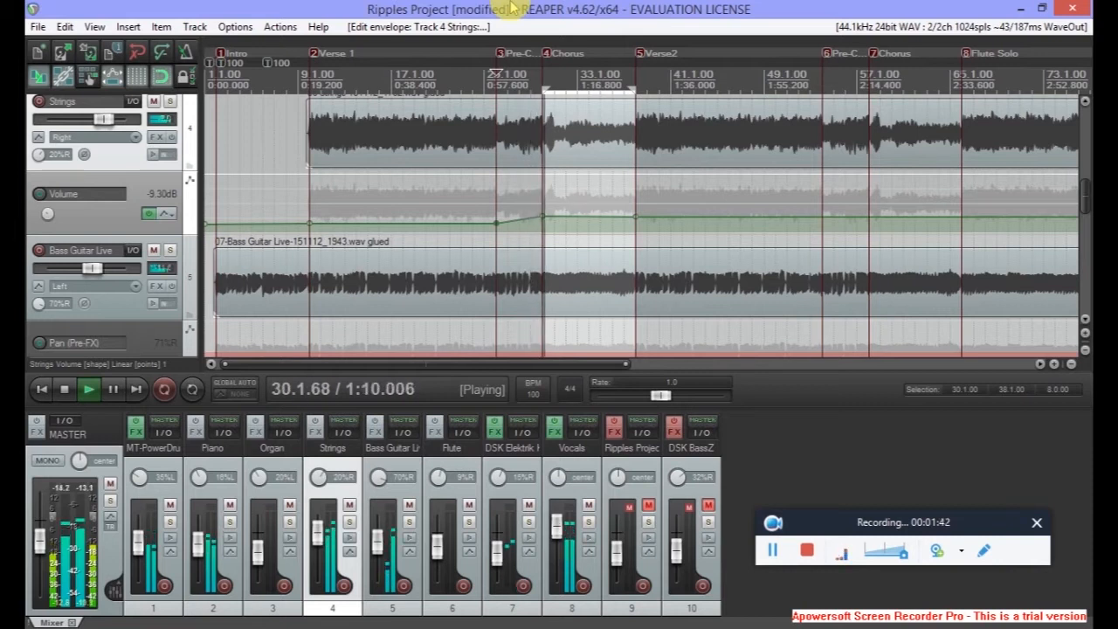
{"action": "key", "text": "space"}
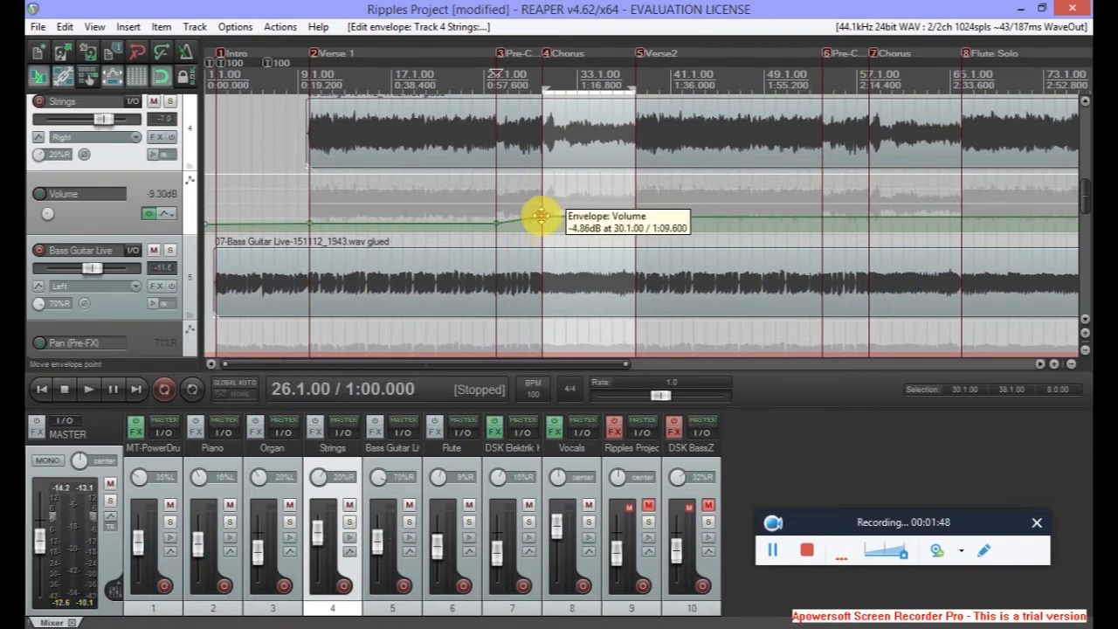
Lower the Strings volume envelope slightly over the first Chorus and trim the Strings fader while playing from the Pre-Chorus.
{"action": "left_click_drag", "start_coordinate": [539, 216], "coordinate": [539, 219]}
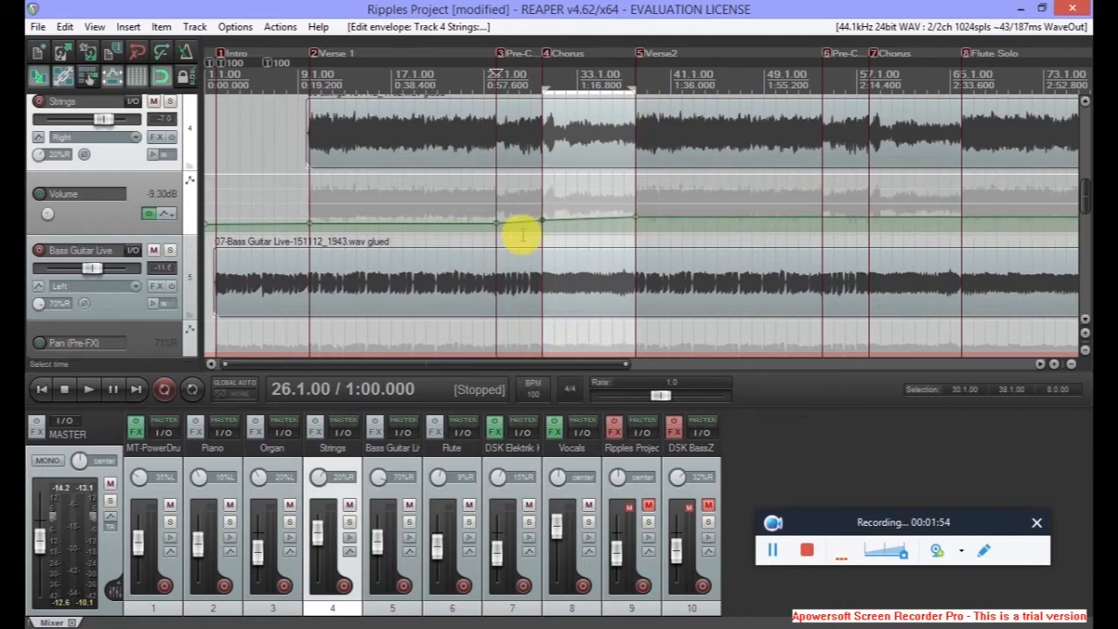
{"action": "key", "text": "space"}
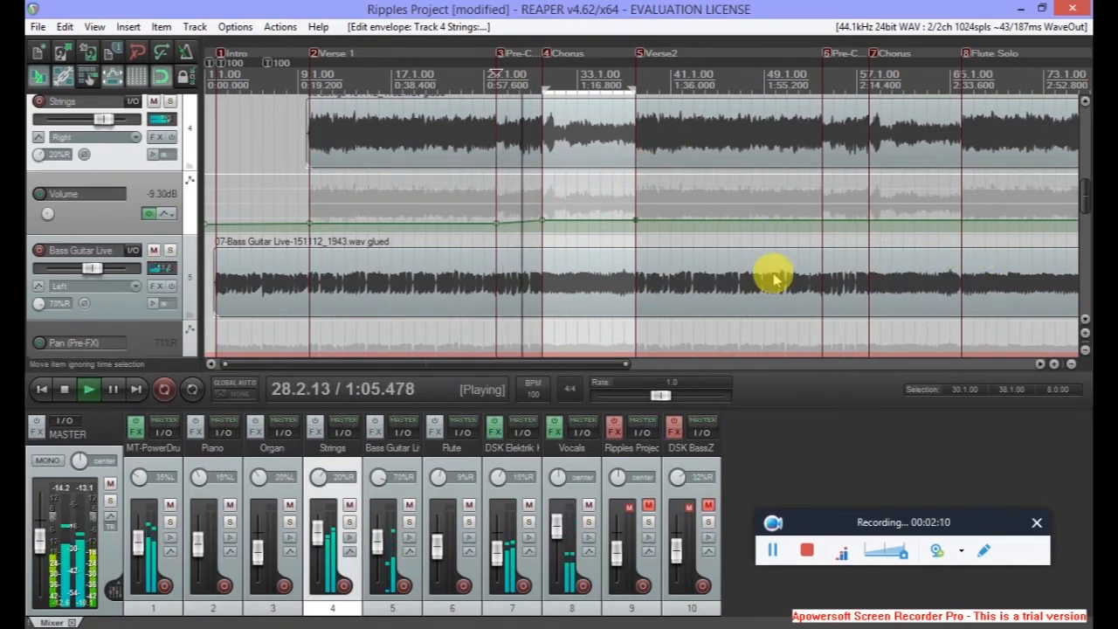
{"action": "mouse_move", "coordinate": [324, 529]}
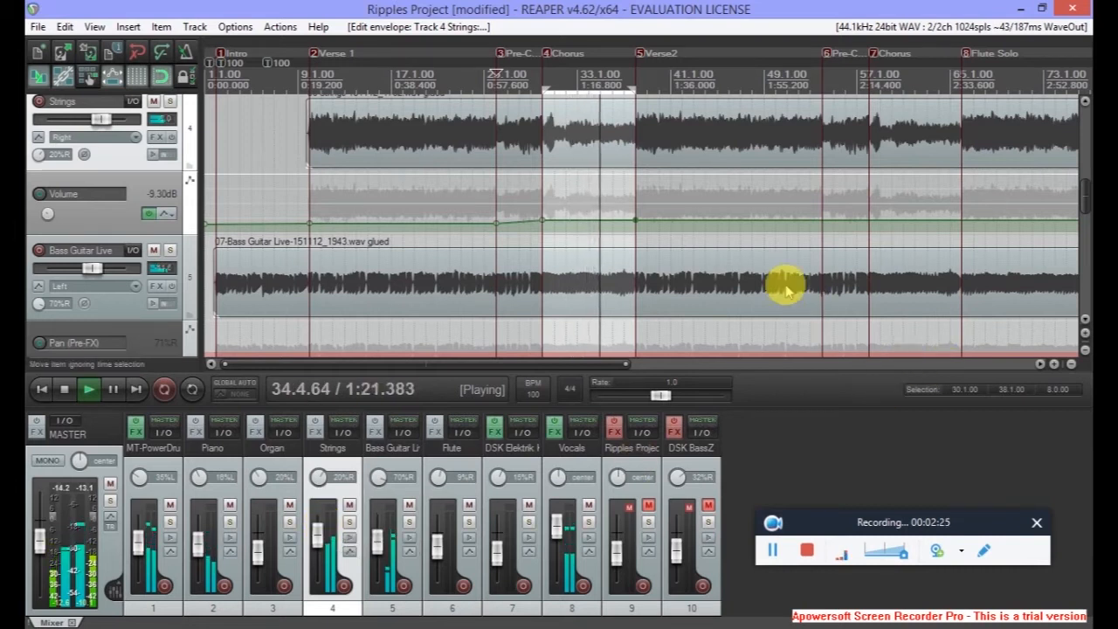
{"action": "key", "text": "space"}
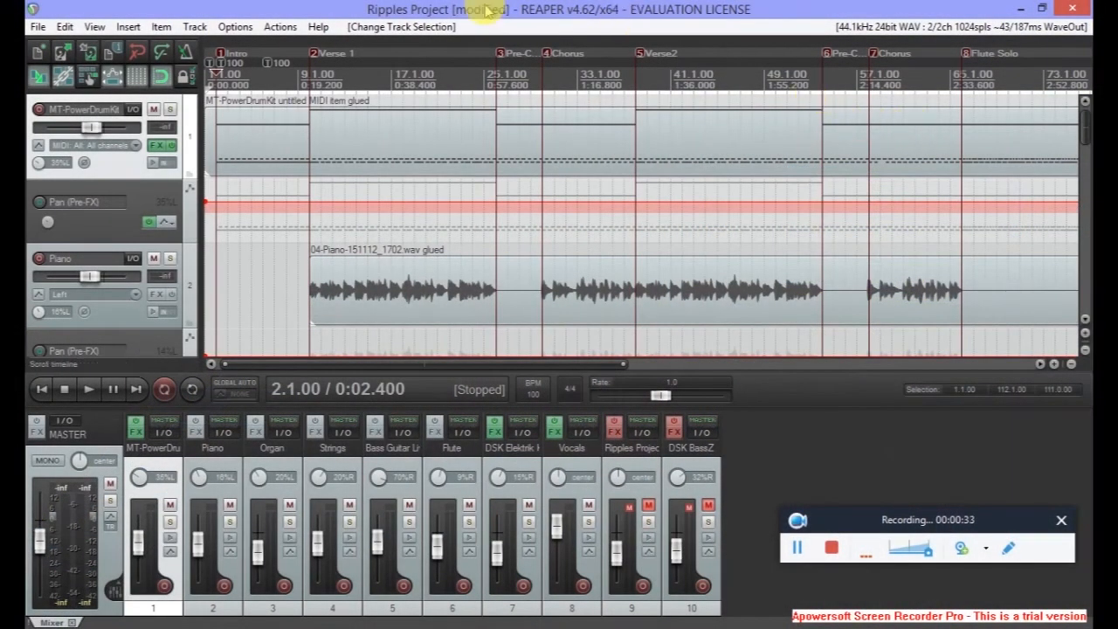
Open the MT-PowerDrumKit item in the MIDI editor and show the Velocity lane.
{"action": "double_click", "coordinate": [288, 142]}
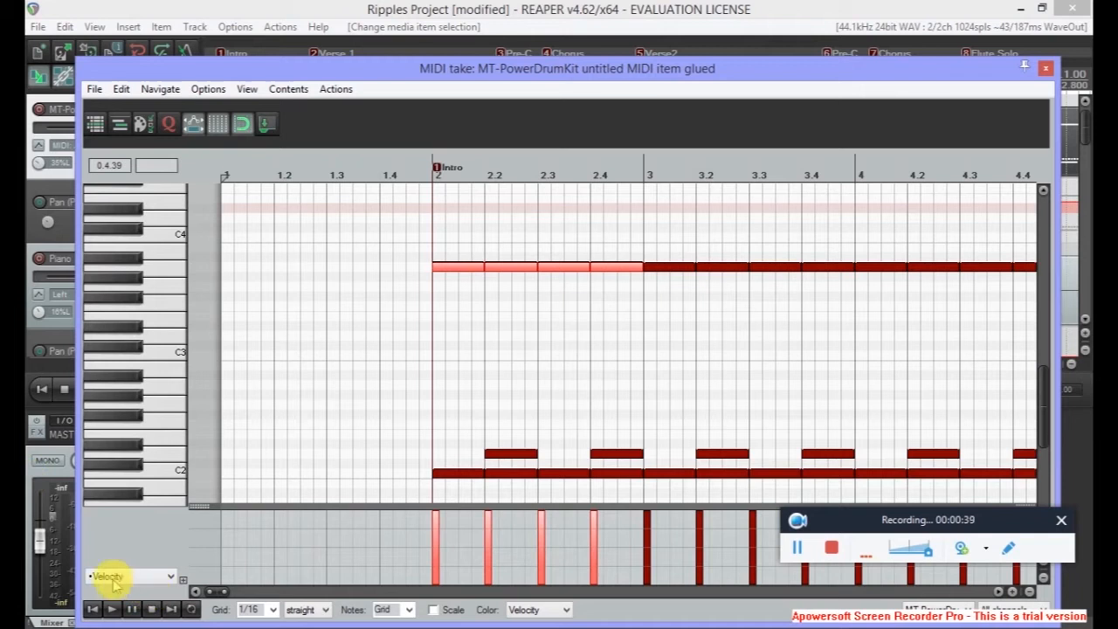
{"action": "left_click", "coordinate": [172, 578]}
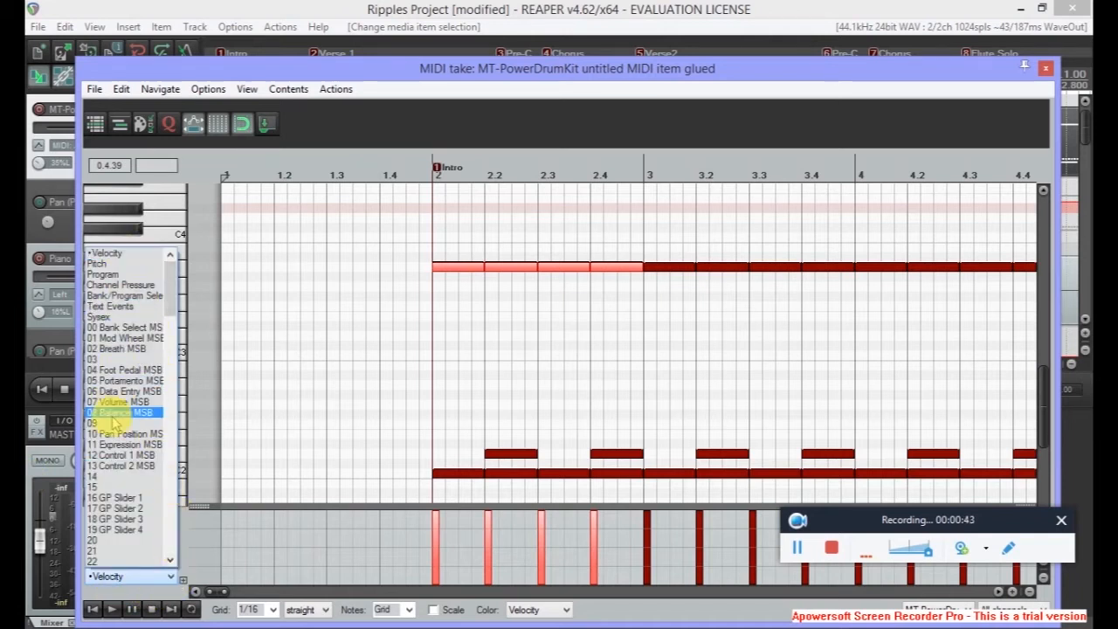
{"action": "left_click", "coordinate": [112, 253]}
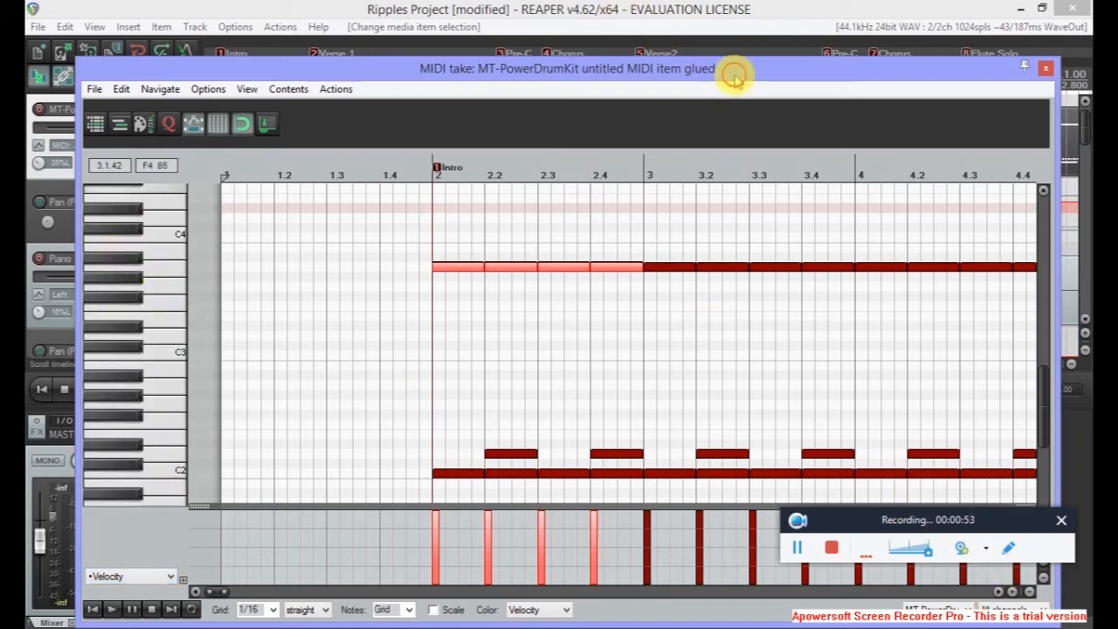
Try changing the velocity of the first four upper-row Intro notes, and select the stacked notes on beats 2.2 and 2.1 through their velocity bars.
{"action": "left_click_drag", "start_coordinate": [734, 77], "coordinate": [657, 21]}
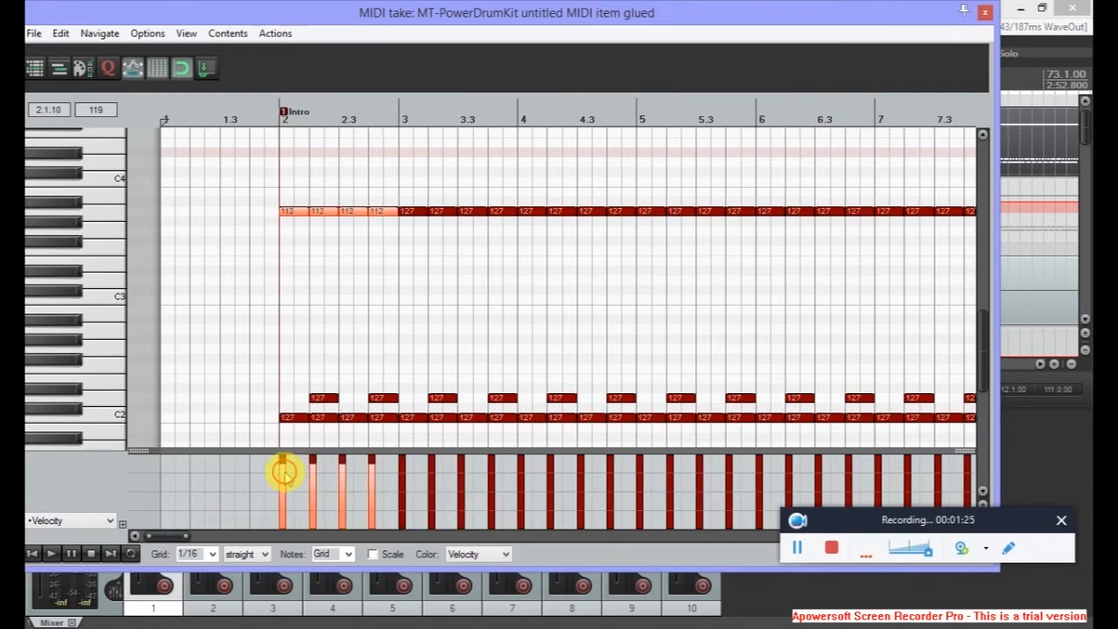
{"action": "mouse_move", "coordinate": [282, 469]}
{"action": "left_mouse_down"}
{"action": "mouse_move", "coordinate": [278, 515]}
{"action": "mouse_move", "coordinate": [283, 464]}
{"action": "left_mouse_up"}
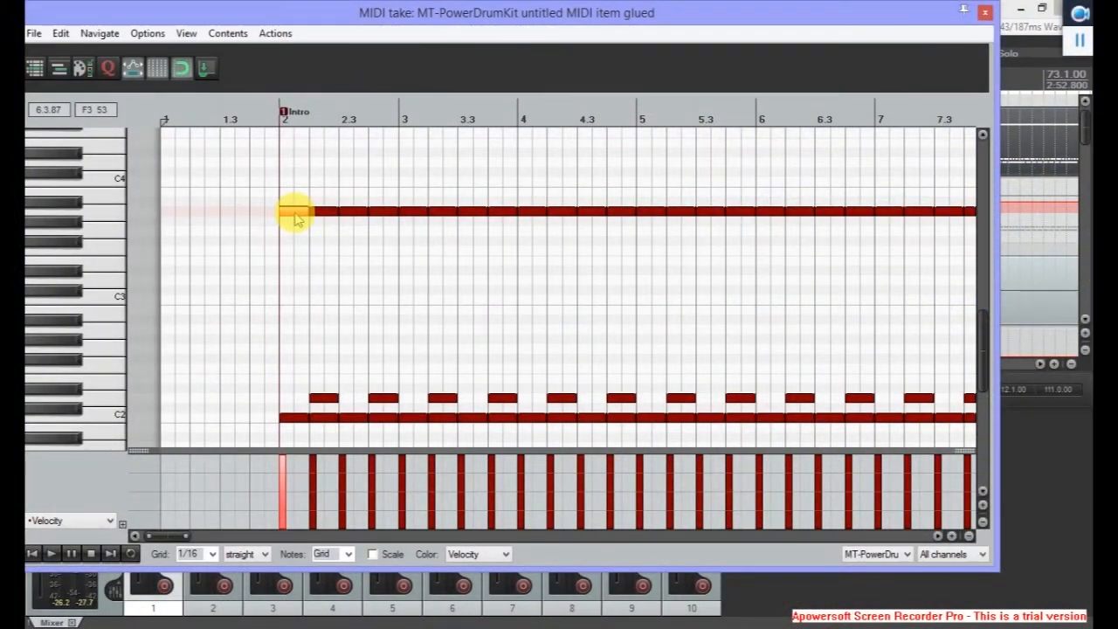
{"action": "left_click", "coordinate": [311, 465]}
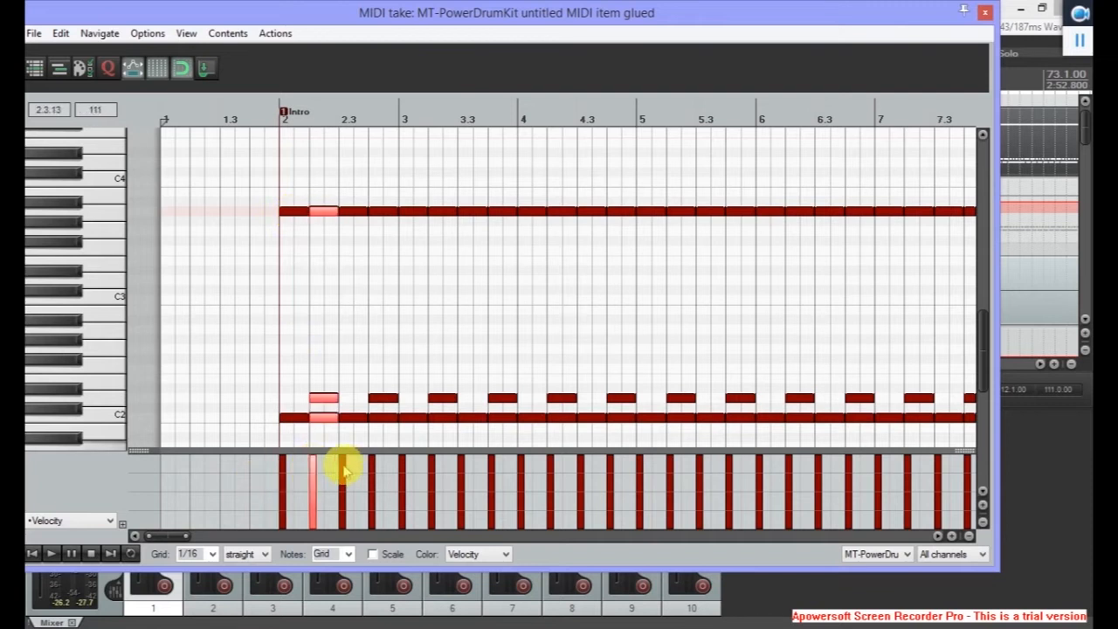
{"action": "left_click", "coordinate": [282, 469]}
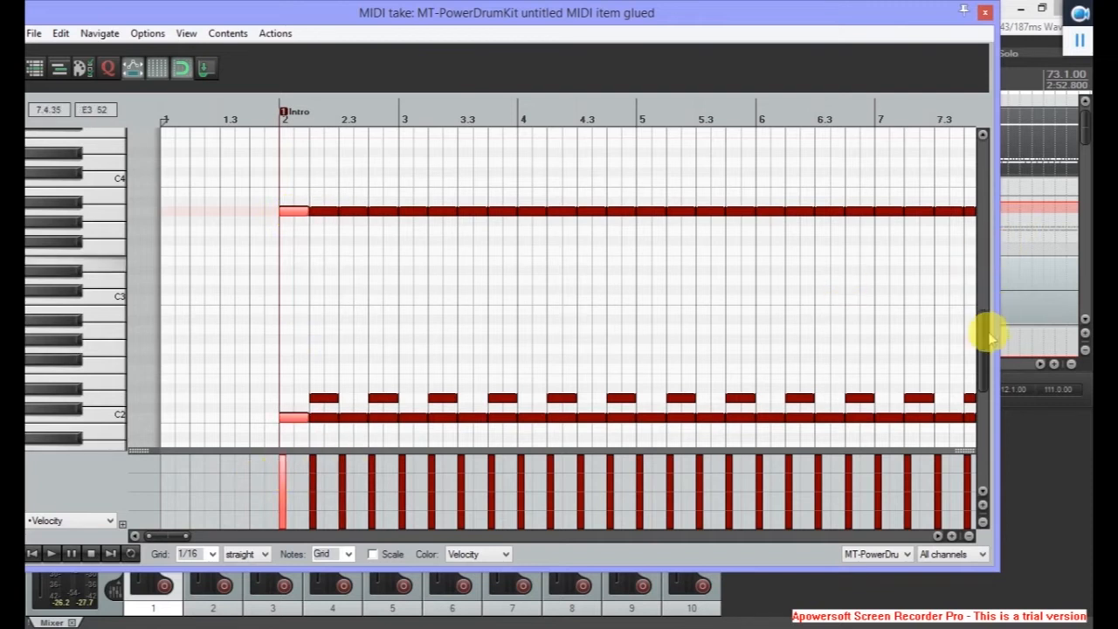
Select only the D2 note on beat 2.2 and try adjusting its velocity.
{"action": "left_click_drag", "start_coordinate": [985, 336], "coordinate": [985, 342]}
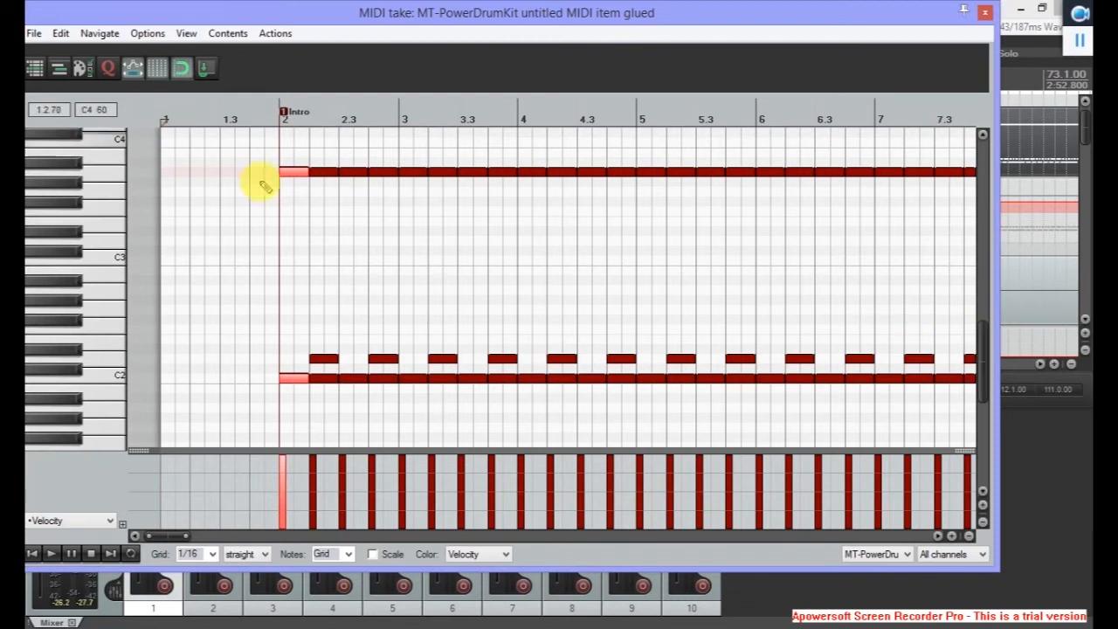
{"action": "left_click", "coordinate": [321, 360]}
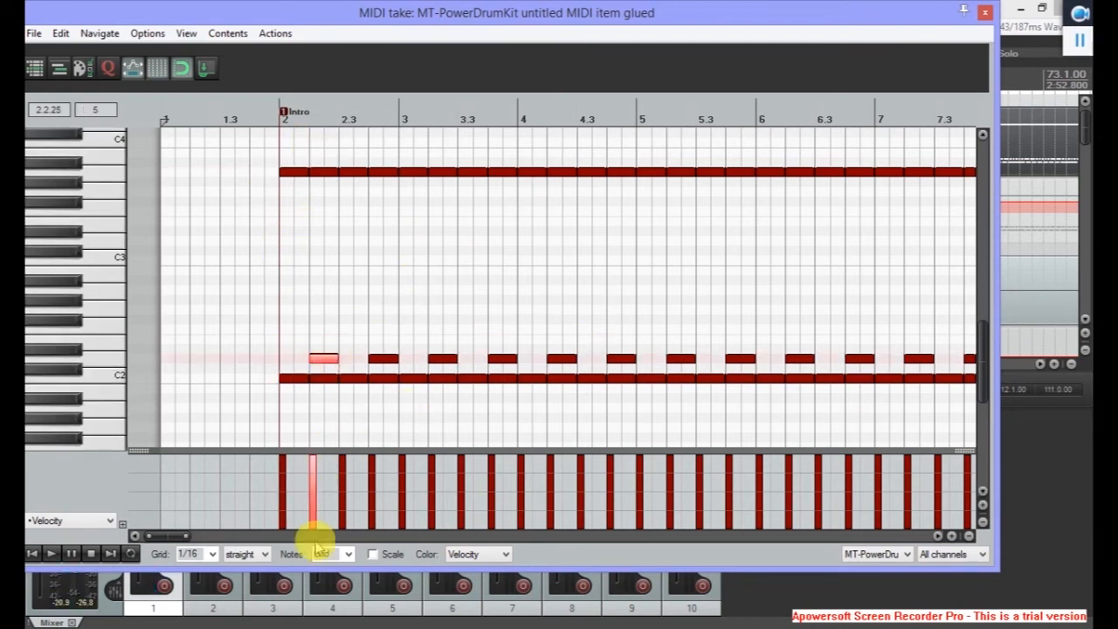
{"action": "left_click_drag", "start_coordinate": [312, 464], "coordinate": [313, 472]}
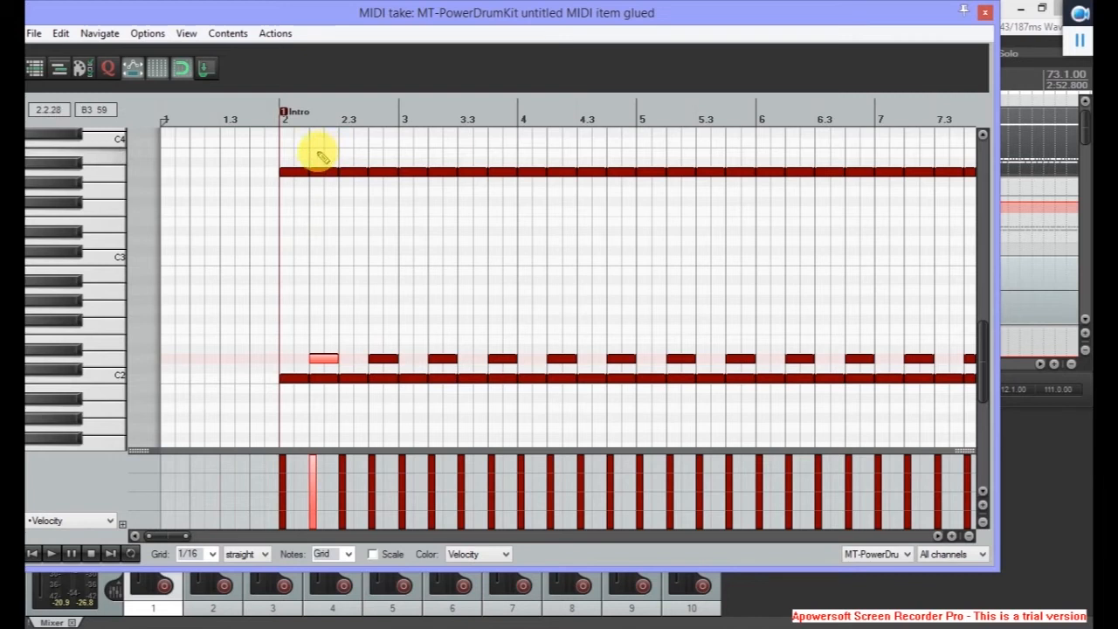
Lower the velocity of all notes on beats 2.2 to 2.4 of the Intro to about 109 and play them back.
{"action": "left_click_drag", "start_coordinate": [310, 153], "coordinate": [400, 409]}
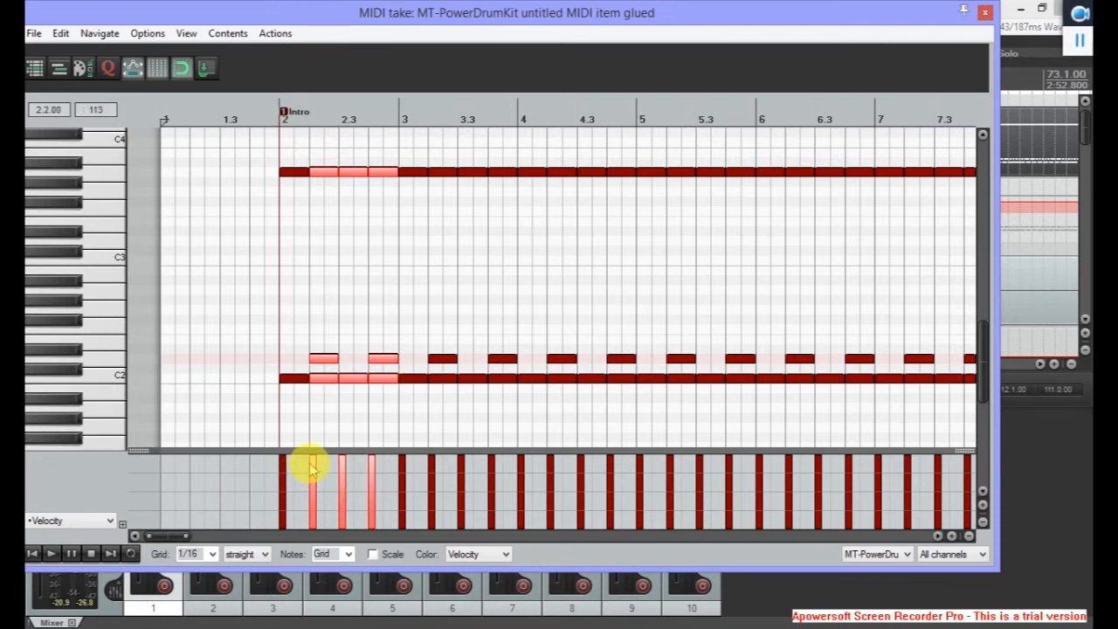
{"action": "left_click_drag", "start_coordinate": [313, 469], "coordinate": [313, 469]}
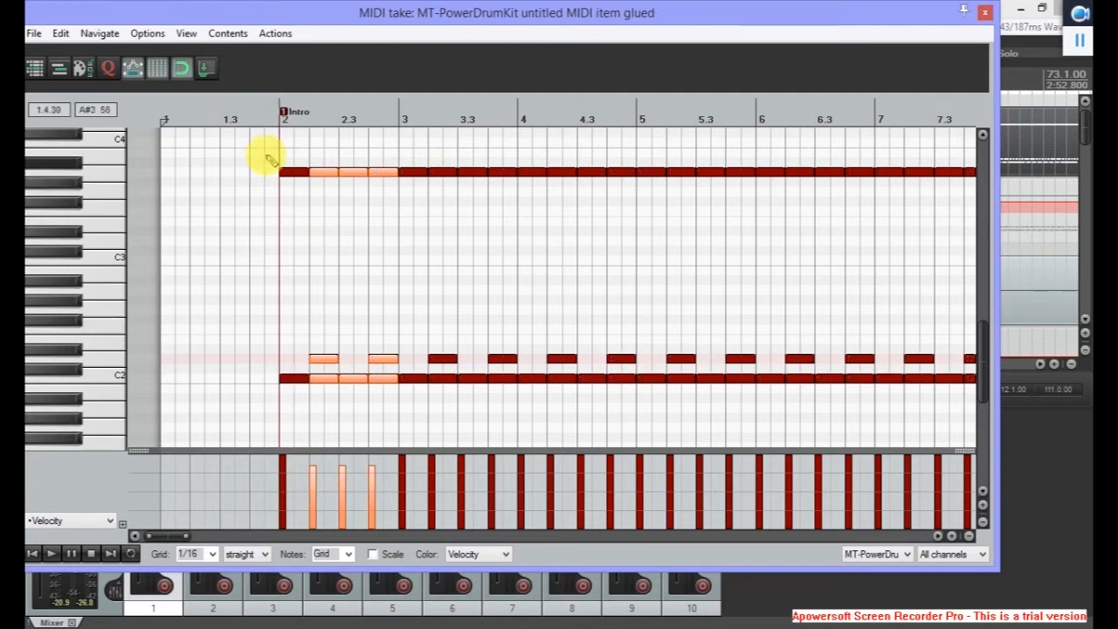
{"action": "key", "text": "space"}
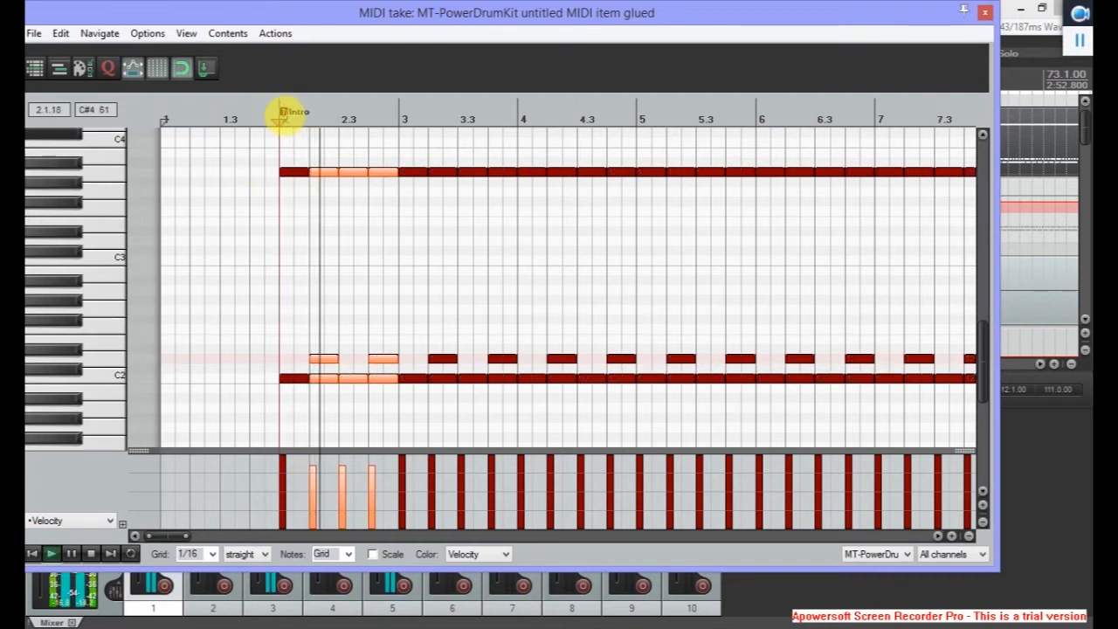
{"action": "key", "text": "space"}
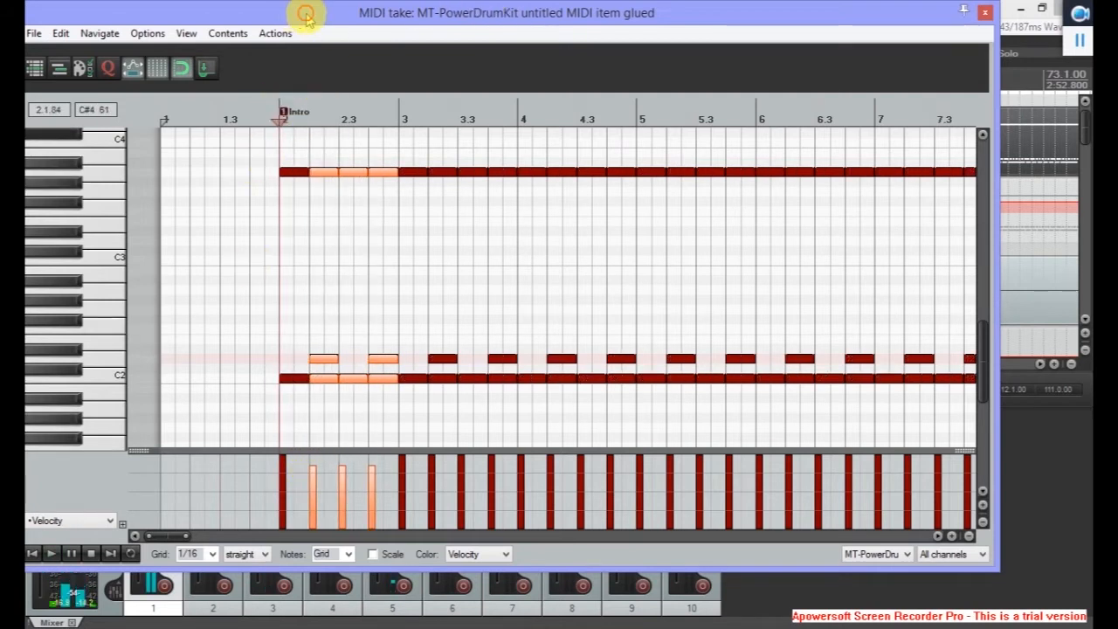
Solo the MT-PowerDrumKit track and play the drums from the start of the Intro.
{"action": "left_click_drag", "start_coordinate": [299, 13], "coordinate": [504, 13]}
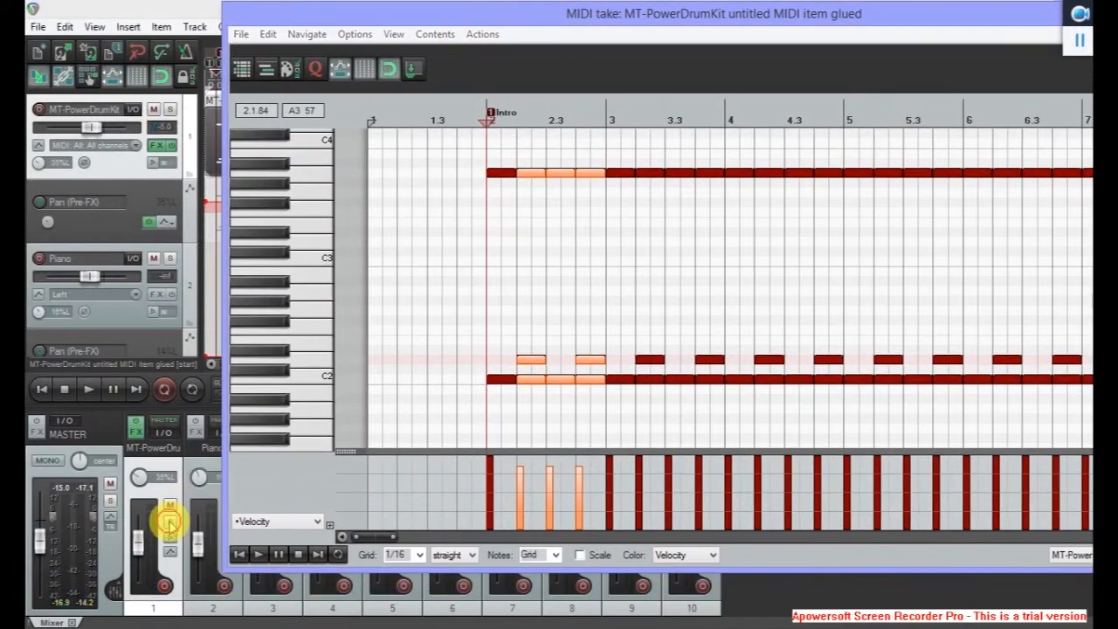
{"action": "left_click", "coordinate": [170, 522]}
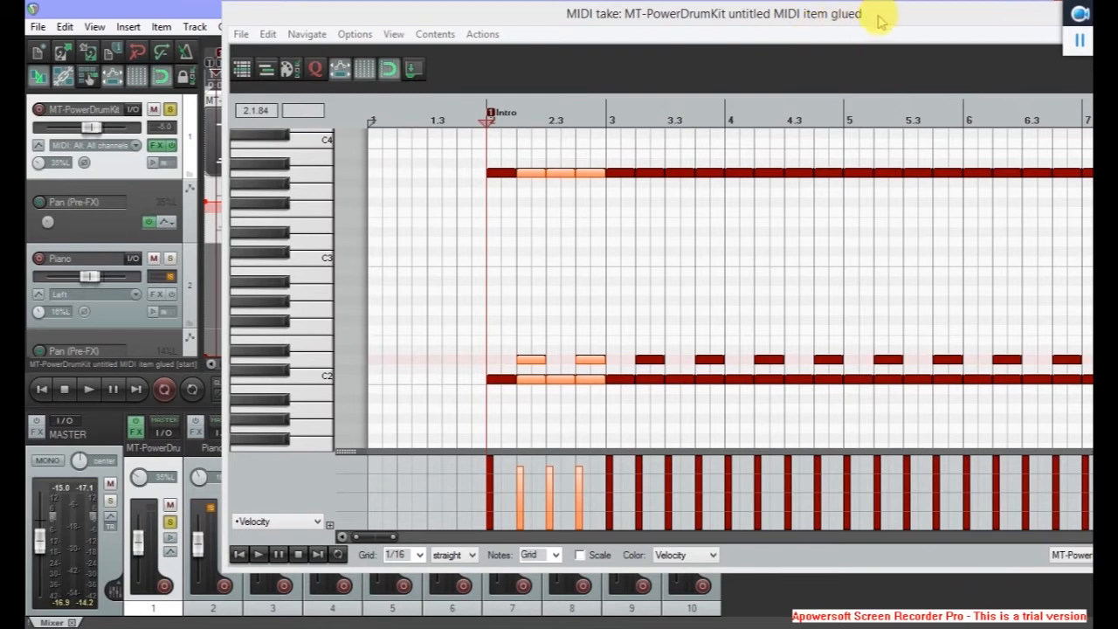
{"action": "left_click_drag", "start_coordinate": [879, 21], "coordinate": [672, 38]}
{"action": "key", "text": "space"}
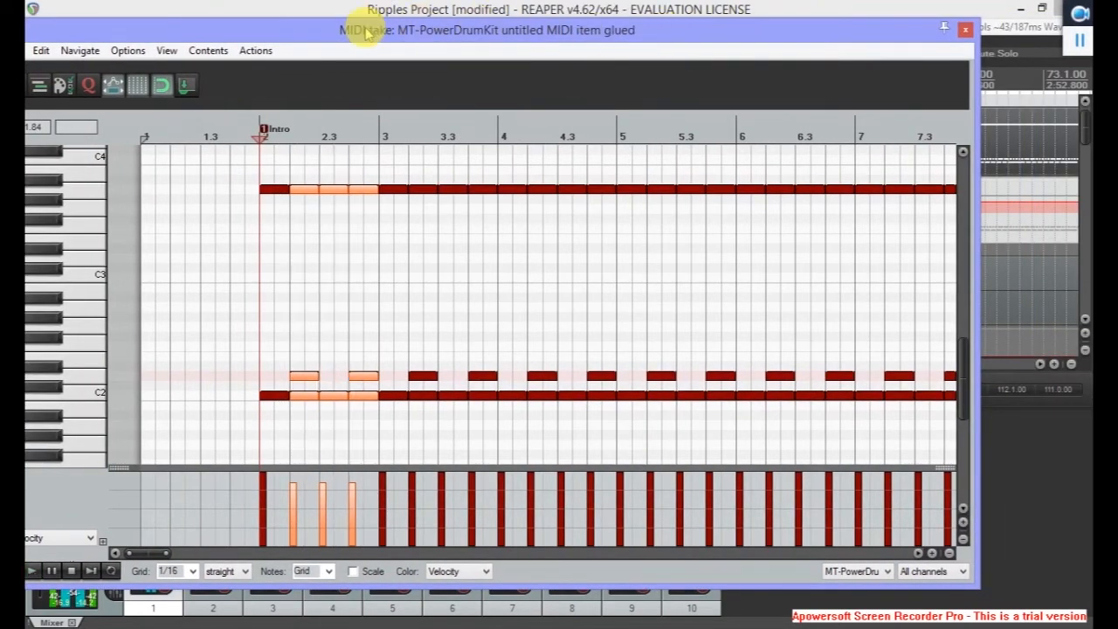
{"action": "left_click_drag", "start_coordinate": [365, 32], "coordinate": [414, 27]}
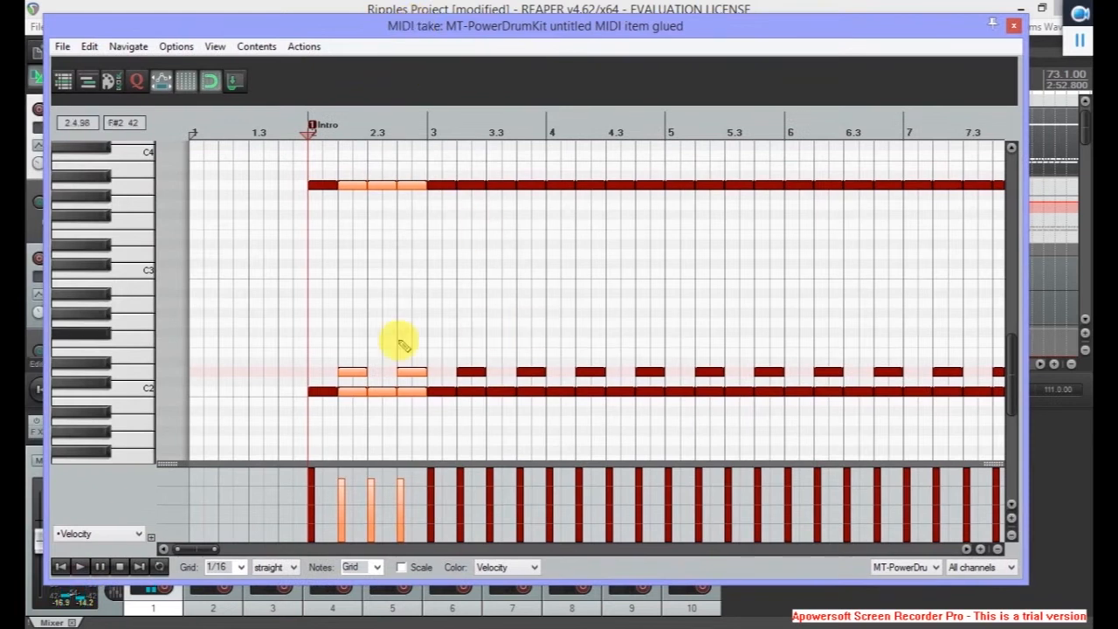
Lower the velocity of the two D2 notes on beats 2.2 and 2.4 to about 95 and listen to the result.
{"action": "left_click", "coordinate": [352, 373]}
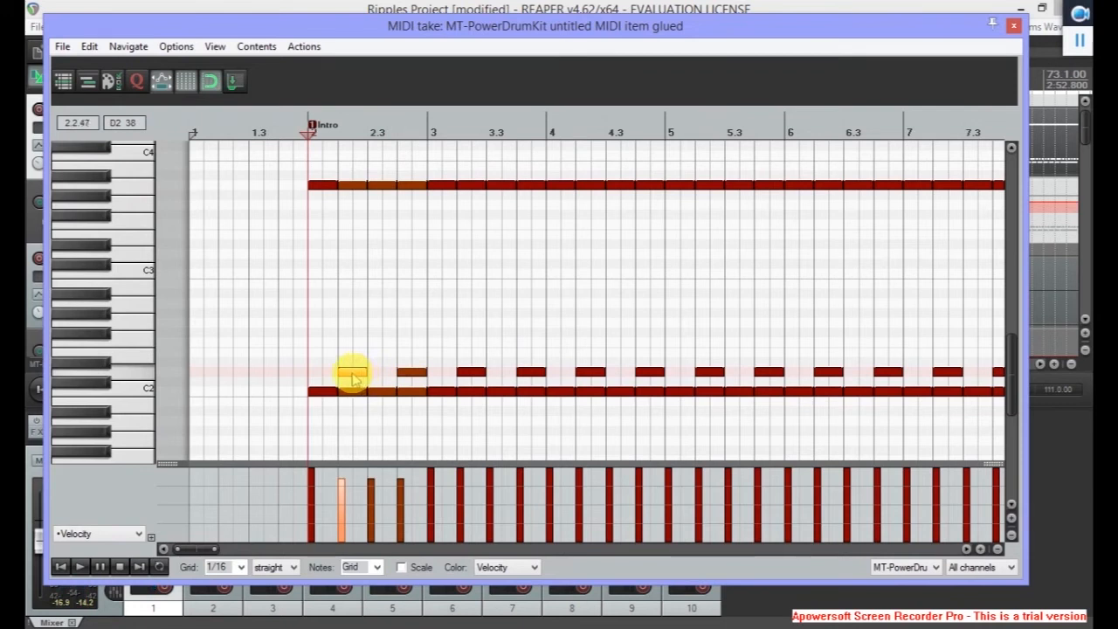
{"action": "left_click", "coordinate": [411, 376], "text": "ctrl"}
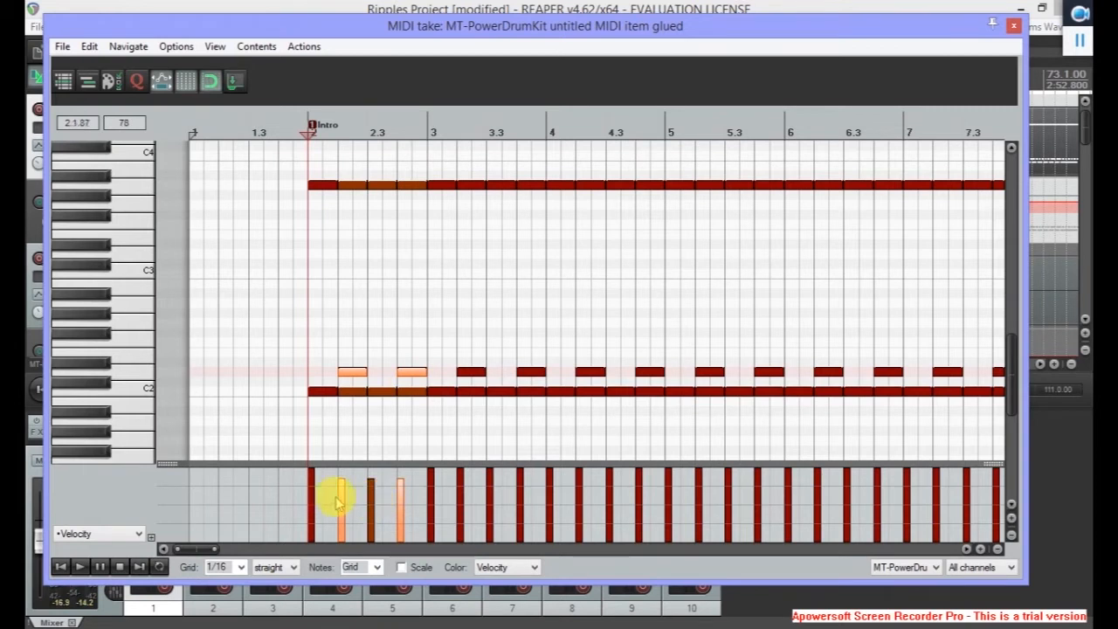
{"action": "left_click_drag", "start_coordinate": [340, 486], "coordinate": [343, 494]}
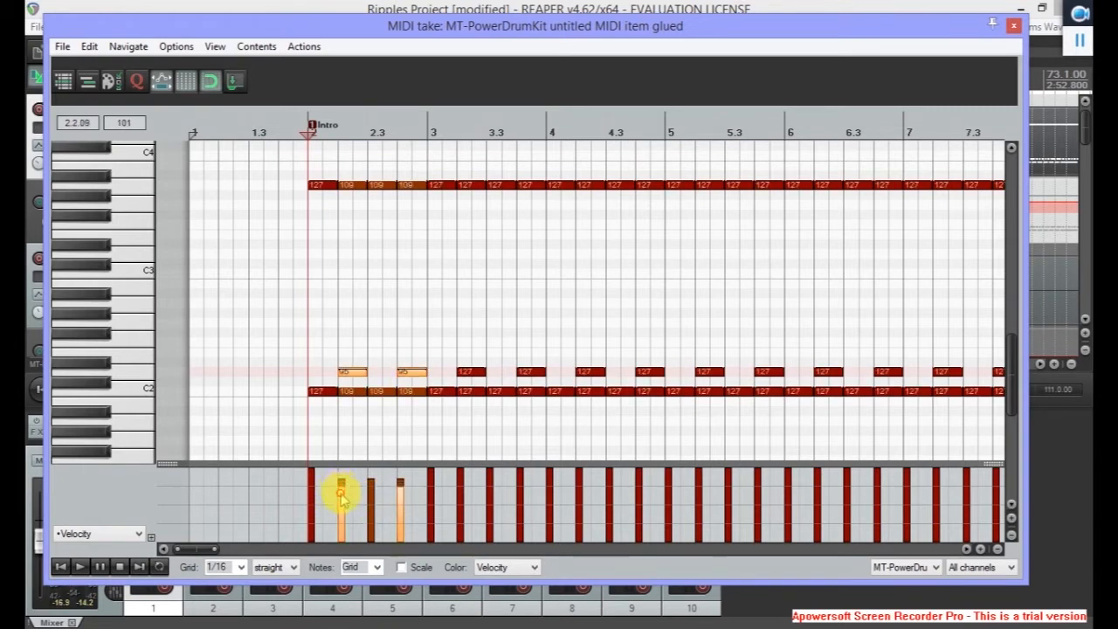
{"action": "key", "text": "space"}
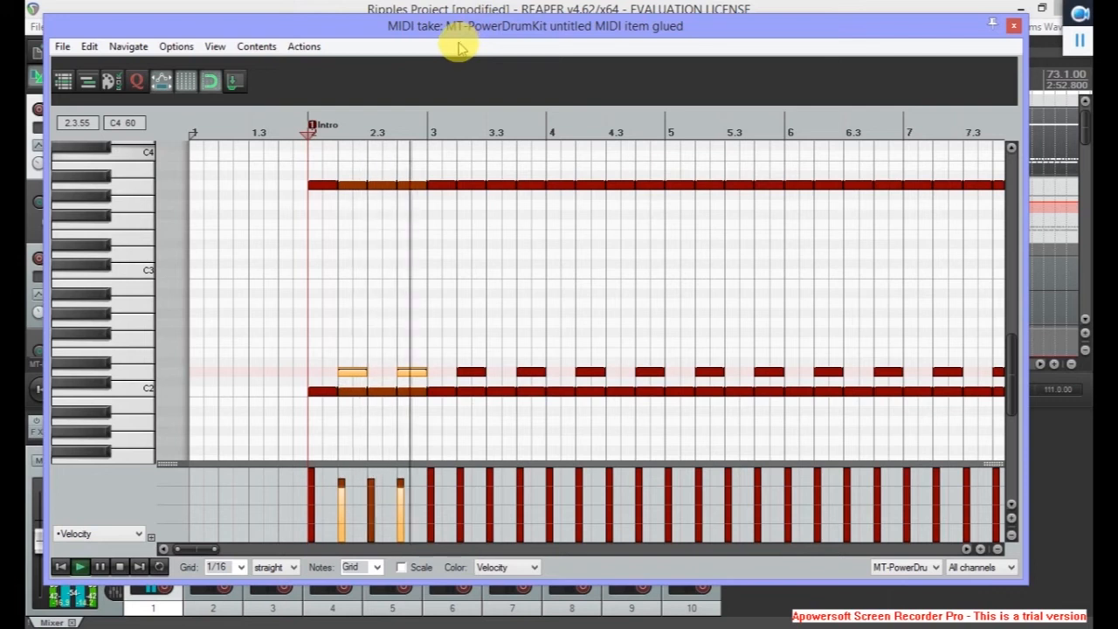
{"action": "key", "text": "space"}
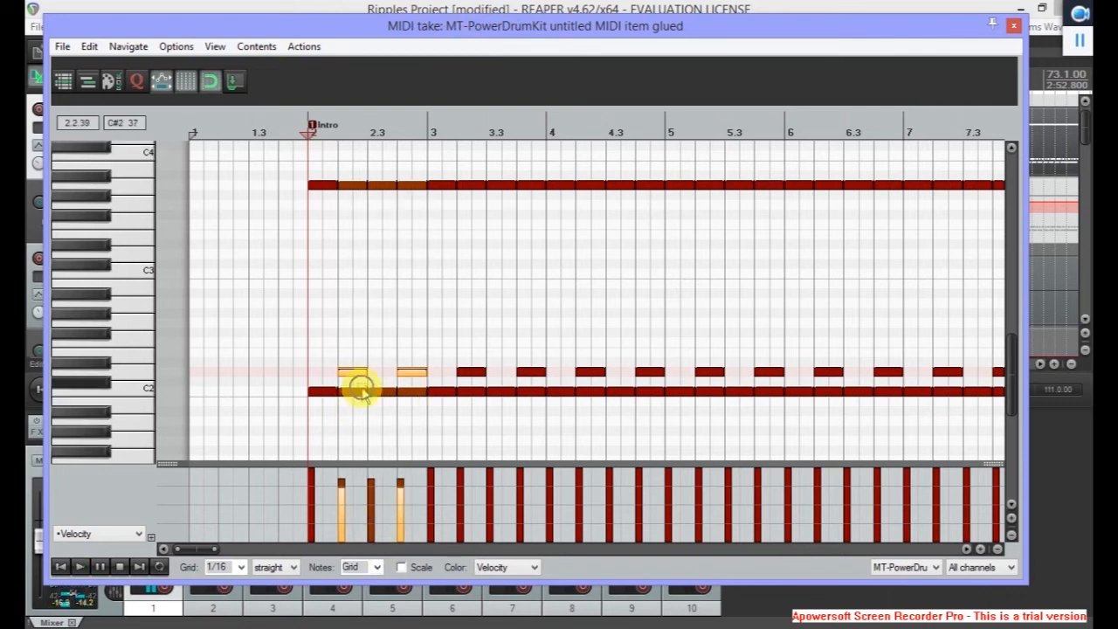
Lower the velocity of the three notes in the lowest row on beats 2.2 to 2.4 and play the soloed drums.
{"action": "left_click_drag", "start_coordinate": [361, 391], "coordinate": [412, 414]}
{"action": "left_click_drag", "start_coordinate": [342, 486], "coordinate": [343, 498]}
{"action": "key", "text": "space"}
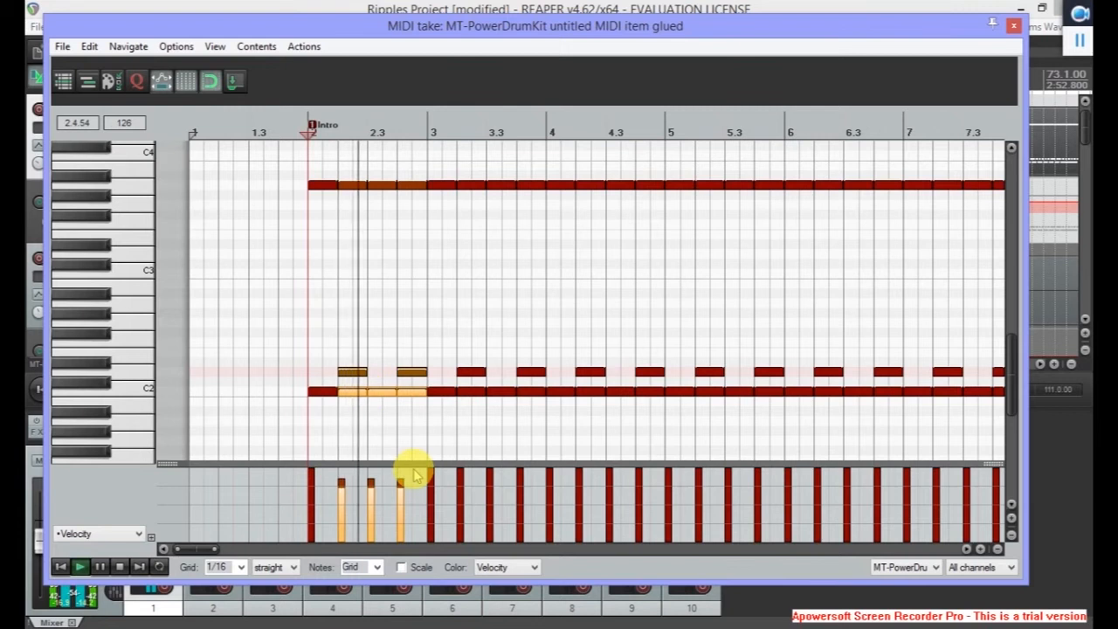
{"action": "key", "text": "space"}
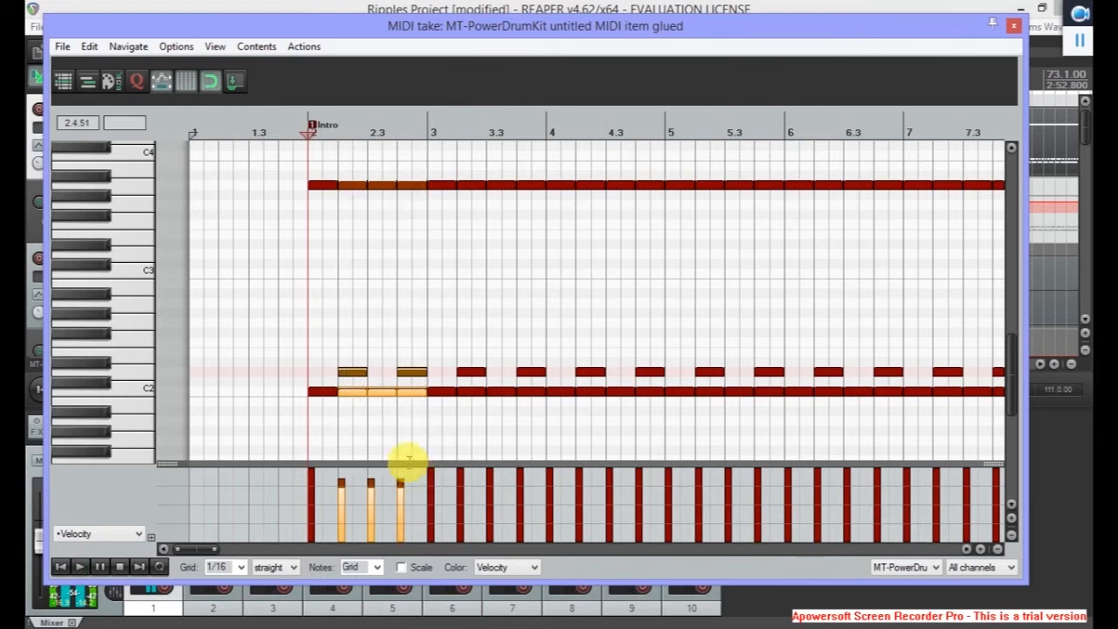
{"action": "left_click", "coordinate": [342, 391]}
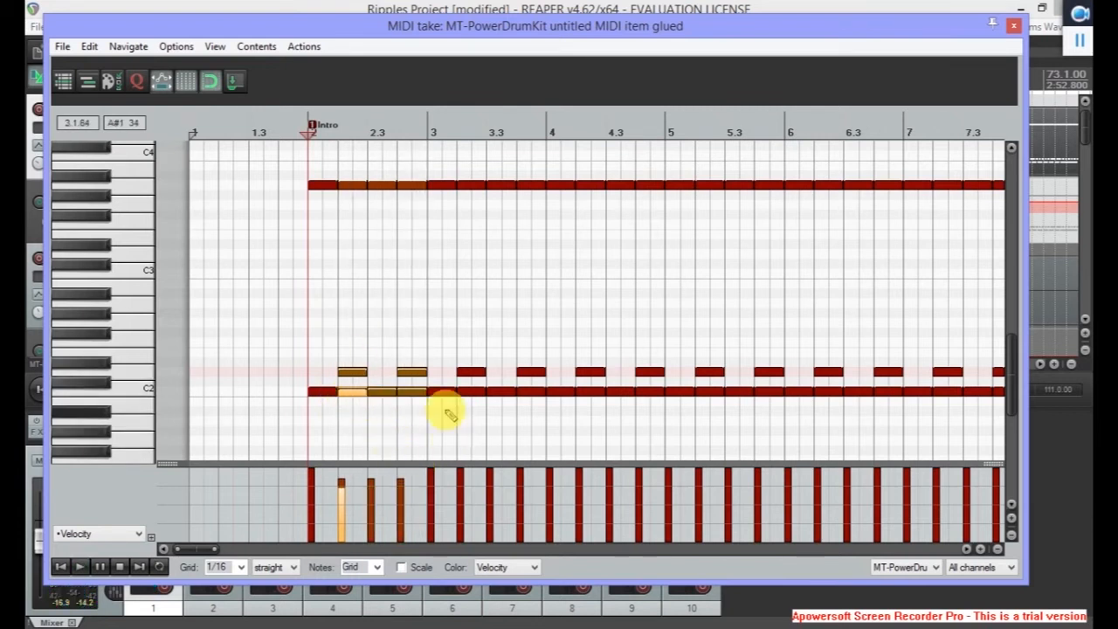
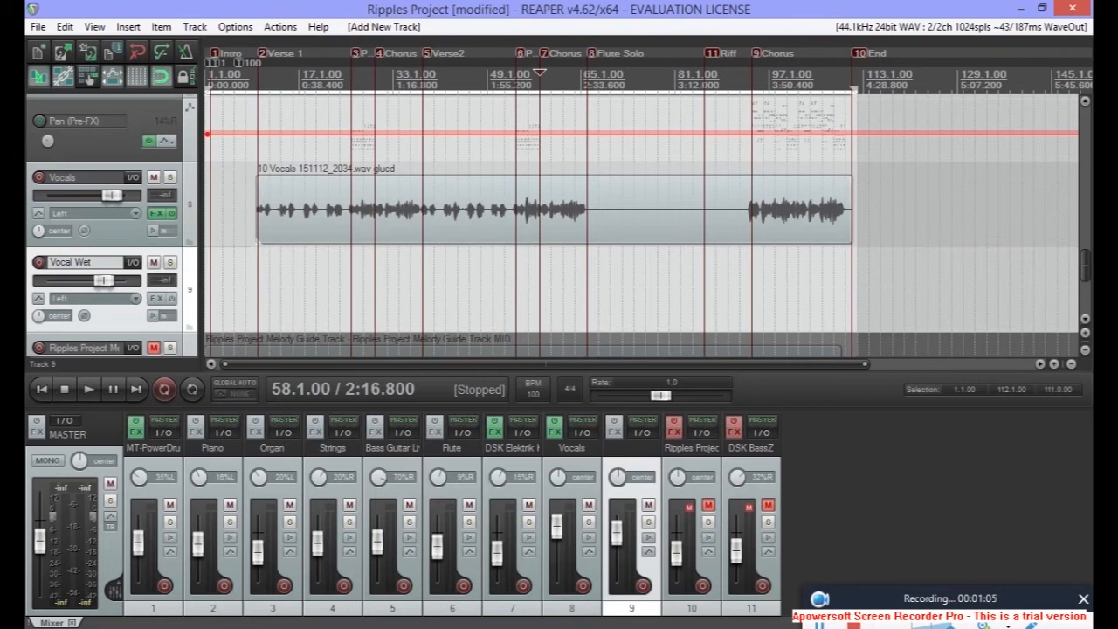
Name the new track 9 Vocal Wet and open the routing settings of the Vocals track.
{"action": "key", "text": "Return"}
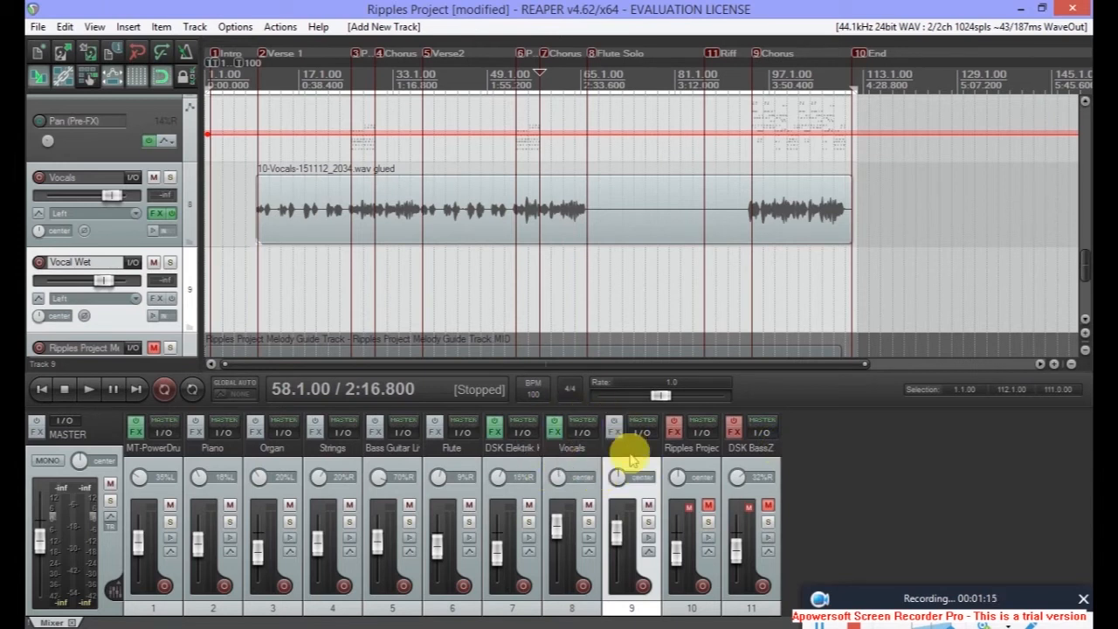
{"action": "key", "text": "Return"}
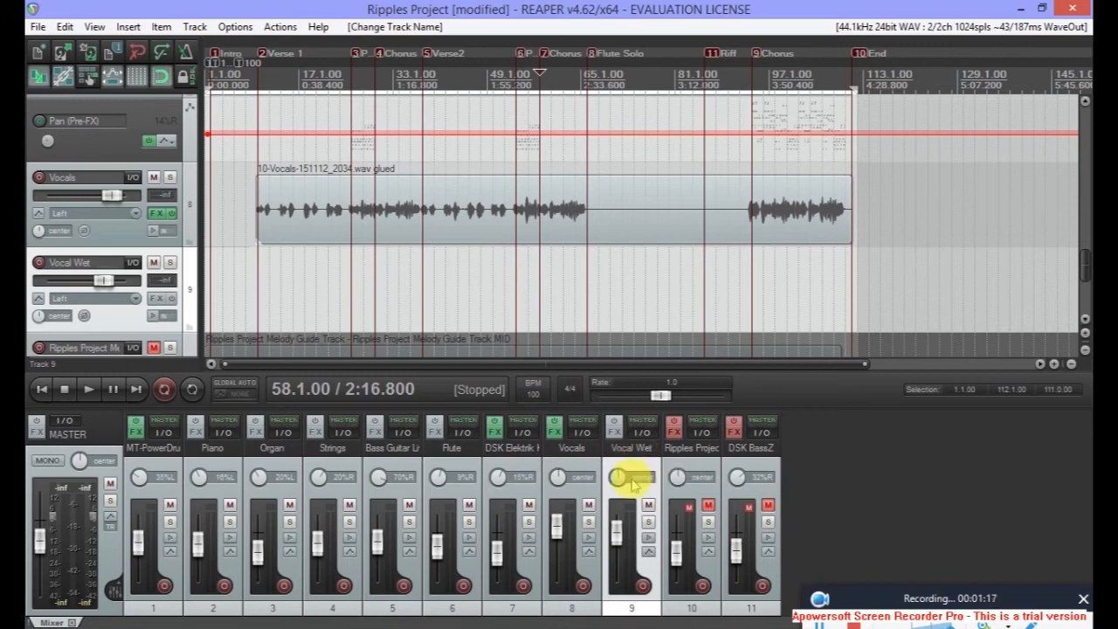
{"action": "left_click", "coordinate": [582, 437]}
{"action": "left_click_drag", "start_coordinate": [620, 417], "coordinate": [555, 282]}
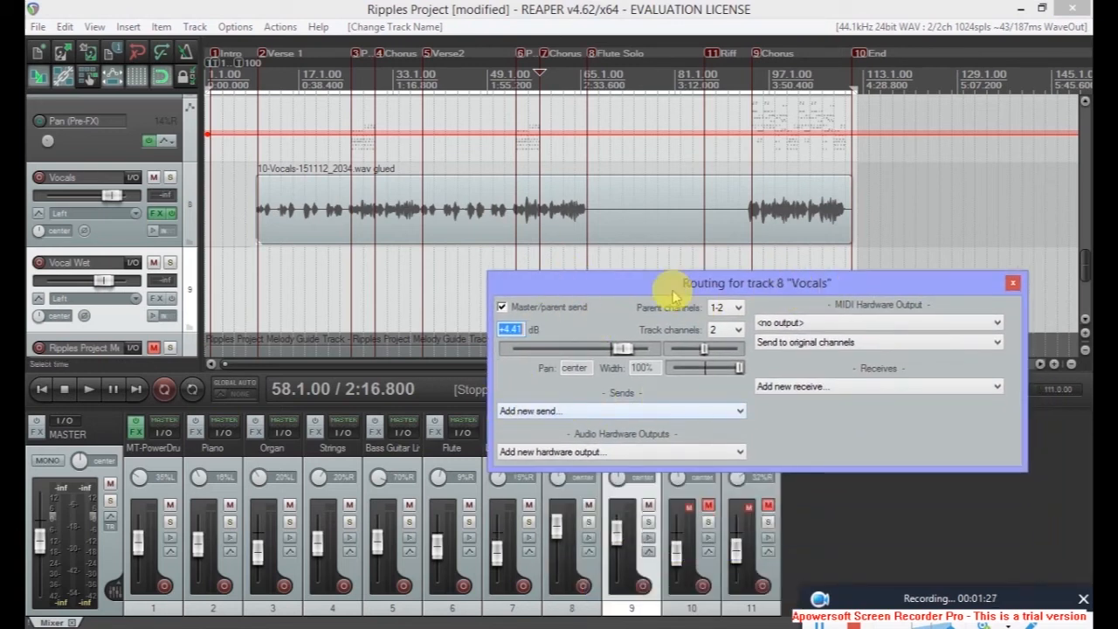
{"action": "left_click_drag", "start_coordinate": [671, 288], "coordinate": [638, 211]}
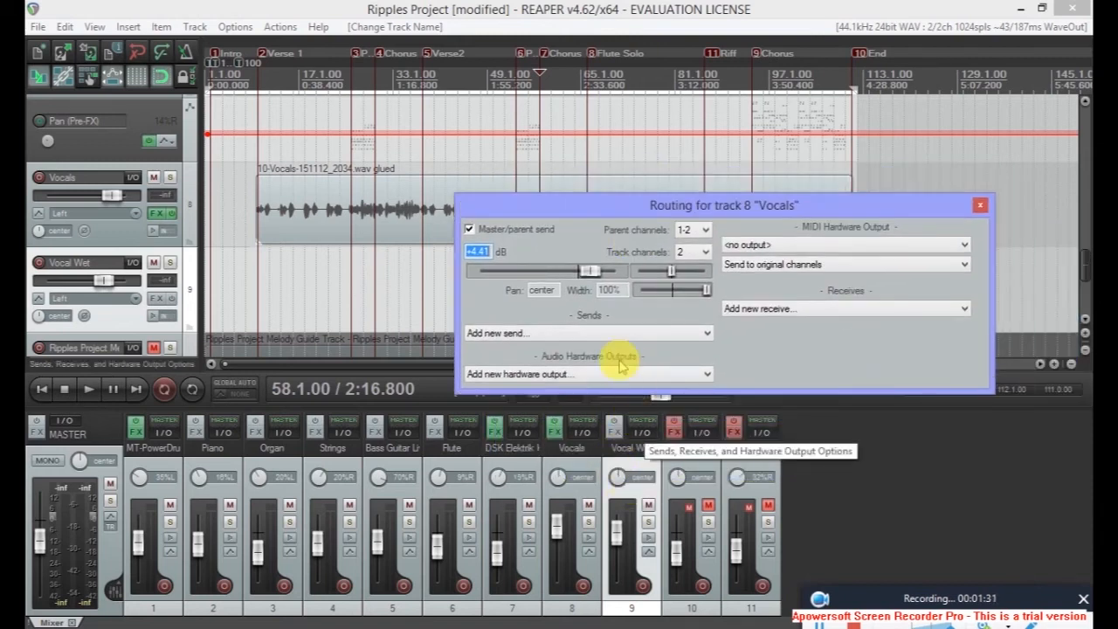
Add a send from Vocals to track 9 Vocal Wet, set its mode to Pre-FX and close the routing settings.
{"action": "left_click", "coordinate": [680, 334]}
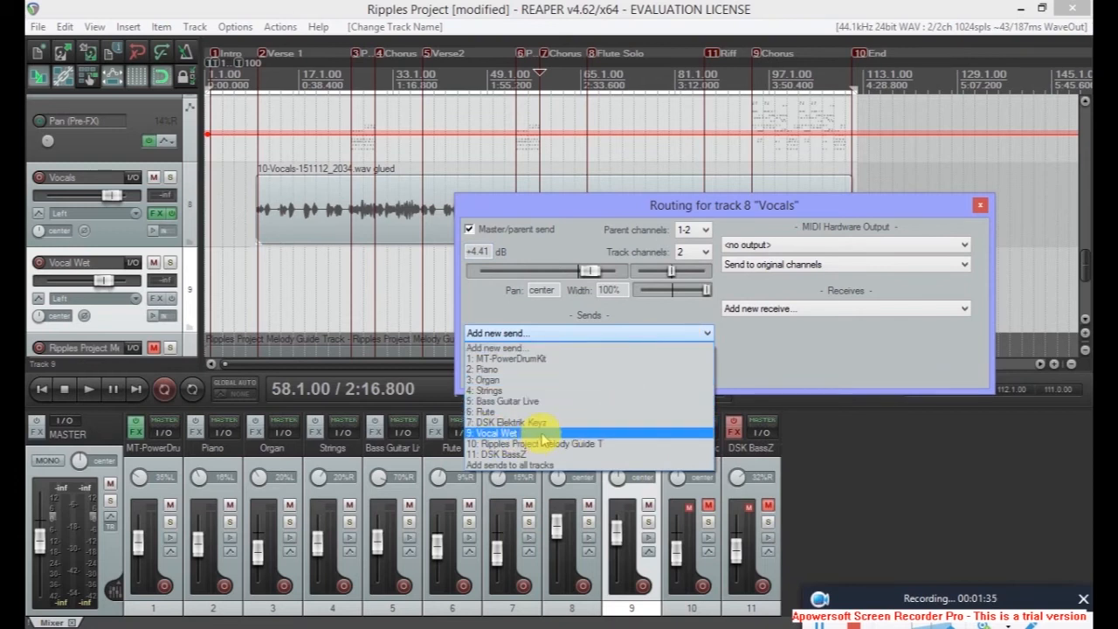
{"action": "left_click", "coordinate": [544, 434]}
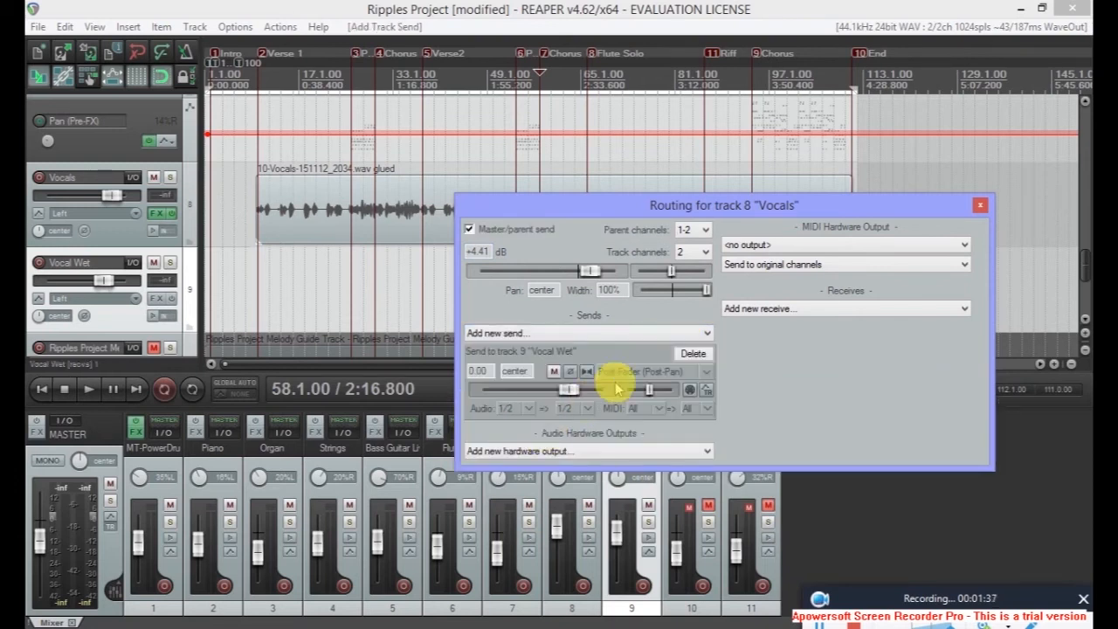
{"action": "left_click", "coordinate": [689, 374]}
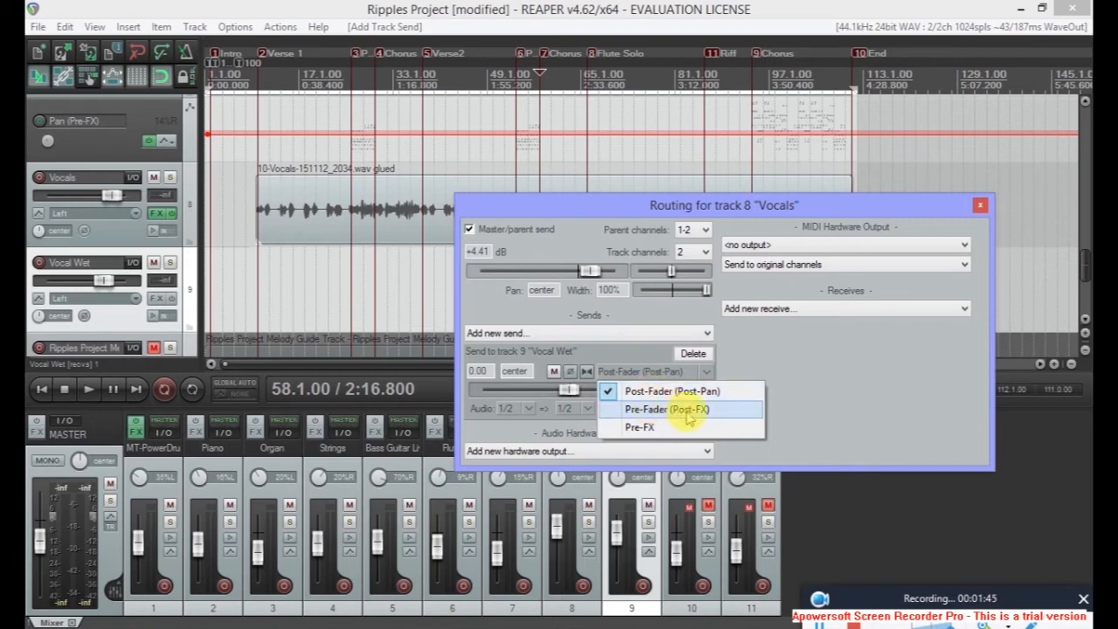
{"action": "left_click", "coordinate": [635, 429]}
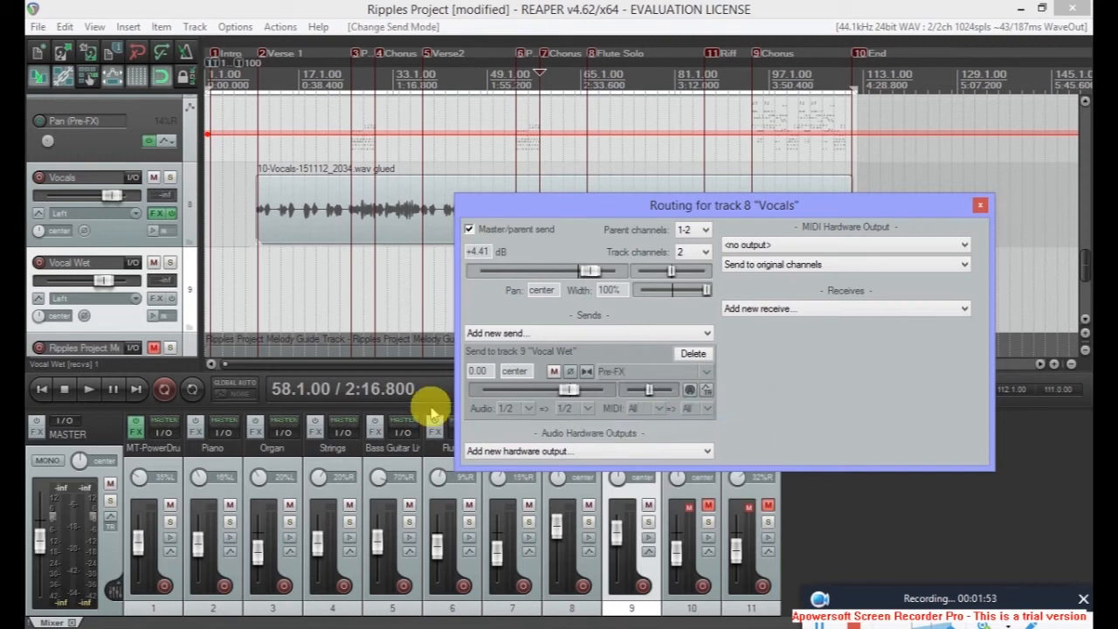
{"action": "left_click", "coordinate": [980, 206]}
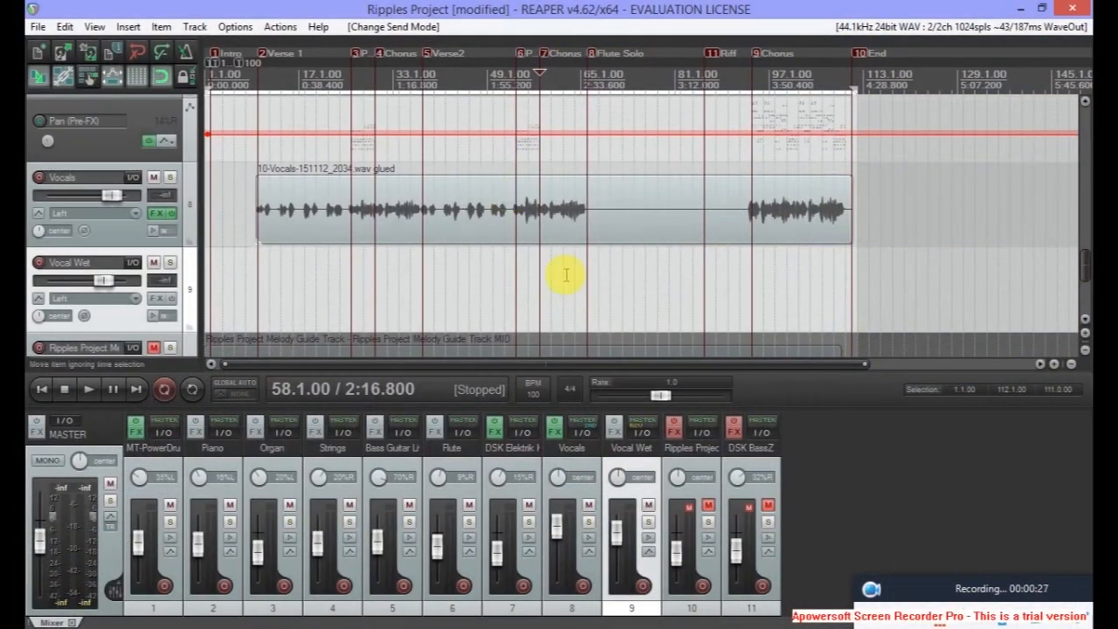
Add the VST ReaVerb plug-in to the Vocal Wet track.
{"action": "left_click", "coordinate": [614, 429]}
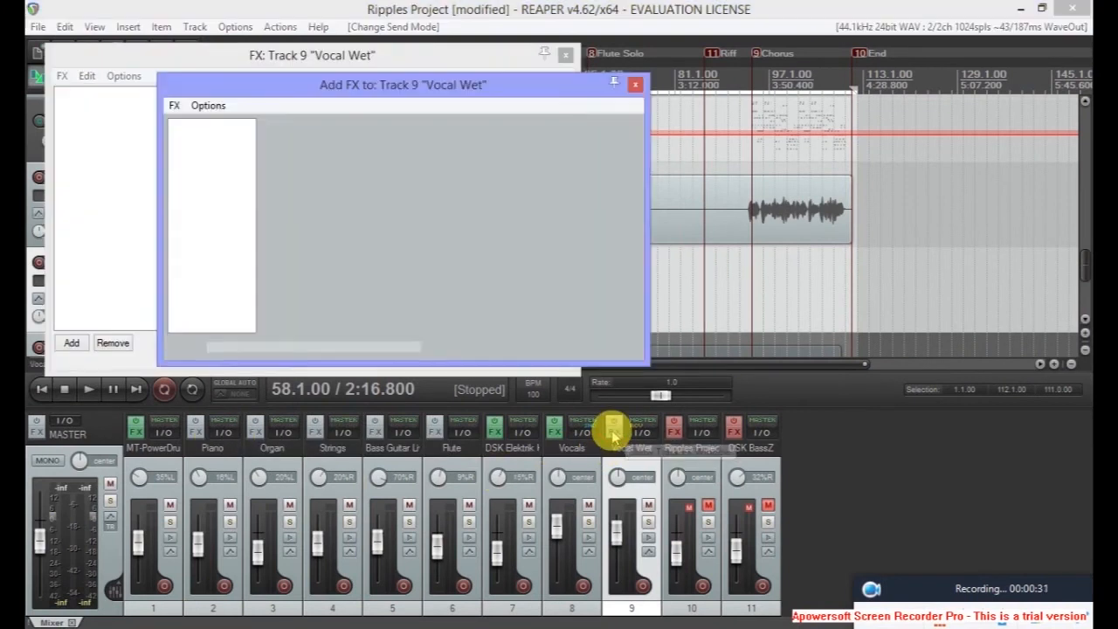
{"action": "left_click", "coordinate": [196, 166]}
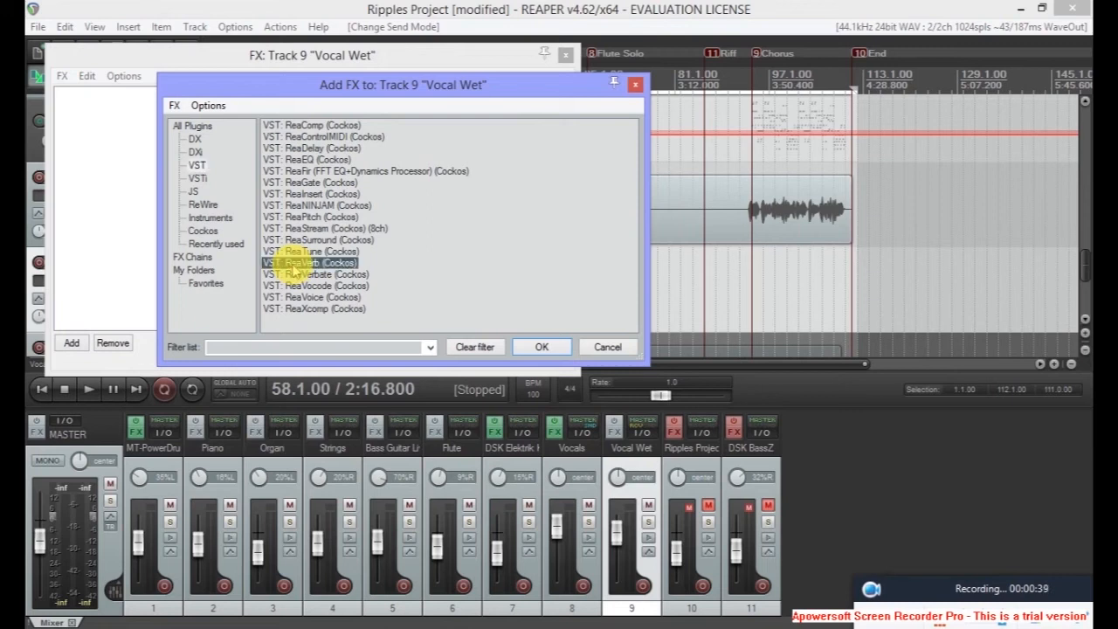
{"action": "left_click", "coordinate": [521, 348]}
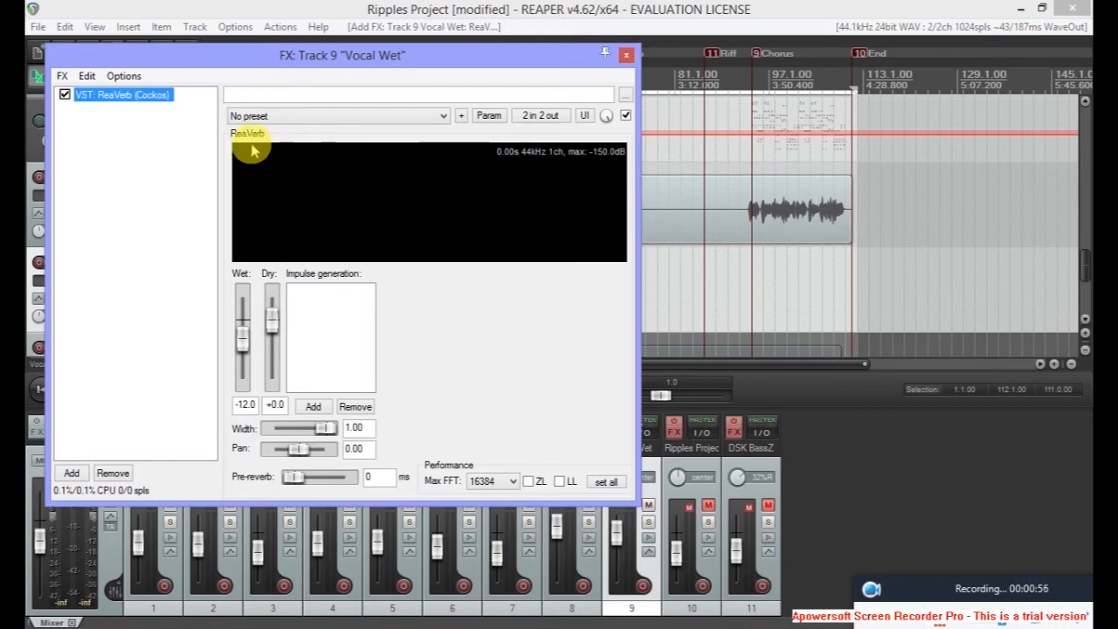
Solo both the Vocals and the Vocal Wet tracks.
{"action": "left_click_drag", "start_coordinate": [279, 55], "coordinate": [889, 48]}
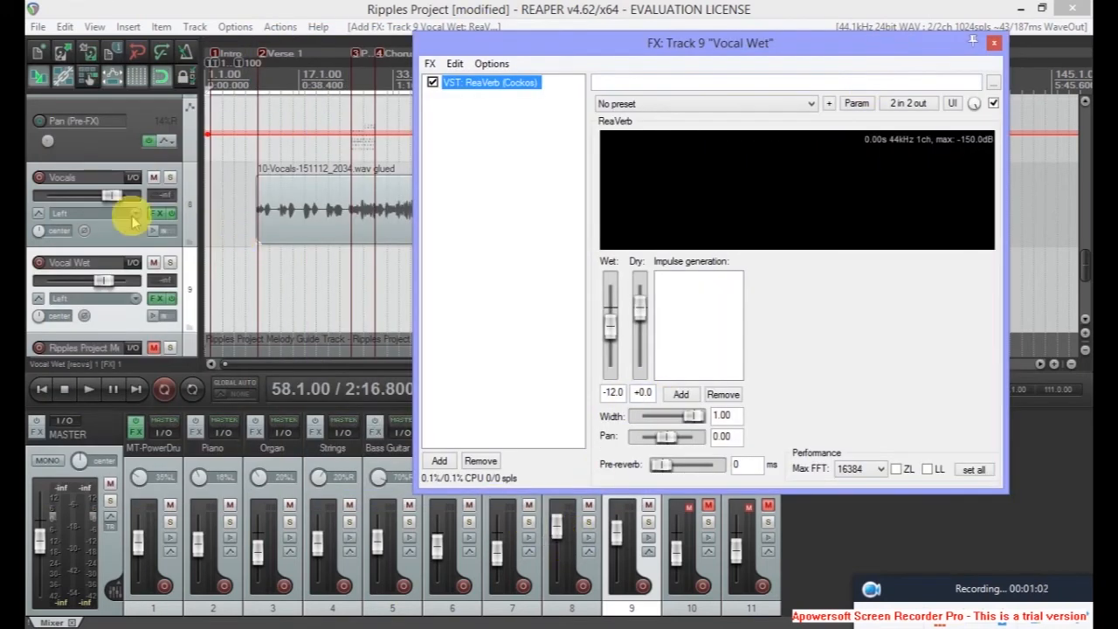
{"action": "left_click", "coordinate": [171, 177]}
{"action": "left_click", "coordinate": [169, 262]}
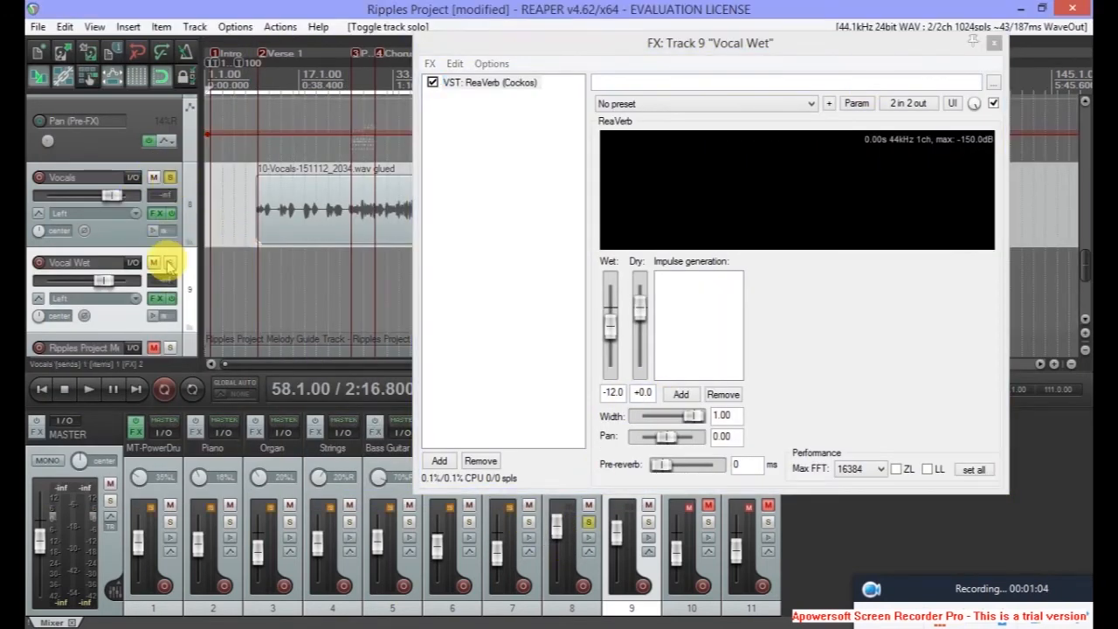
Select the time range from the Verse 1 marker to the Verse2 marker (10.1.00 to 38.1.00) and turn on repeat.
{"action": "left_click_drag", "start_coordinate": [679, 43], "coordinate": [613, 103]}
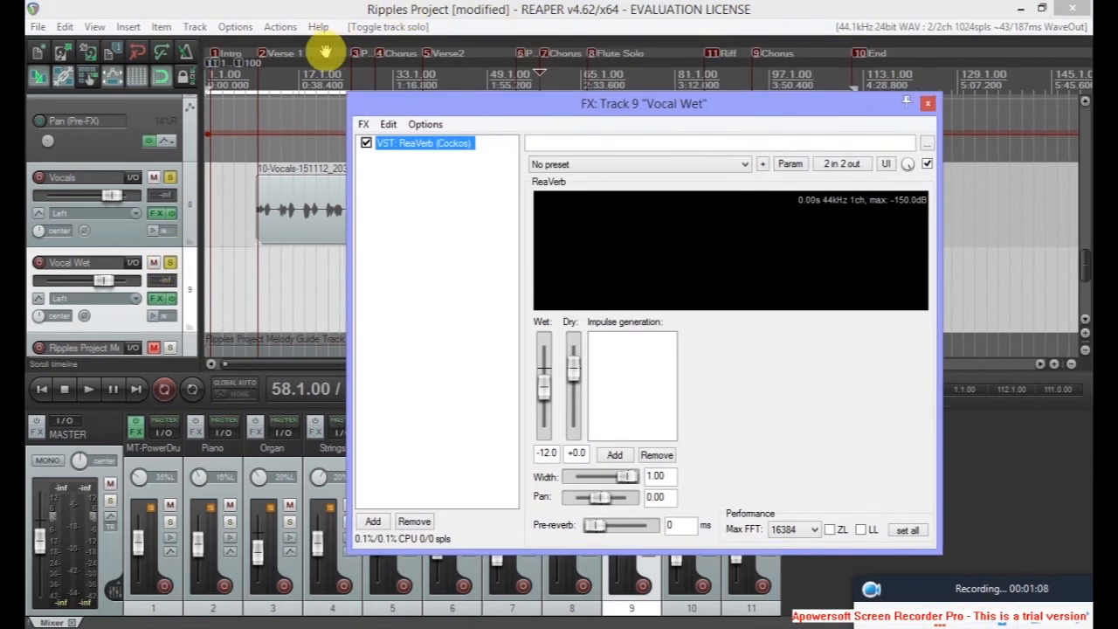
{"action": "left_click", "coordinate": [312, 16]}
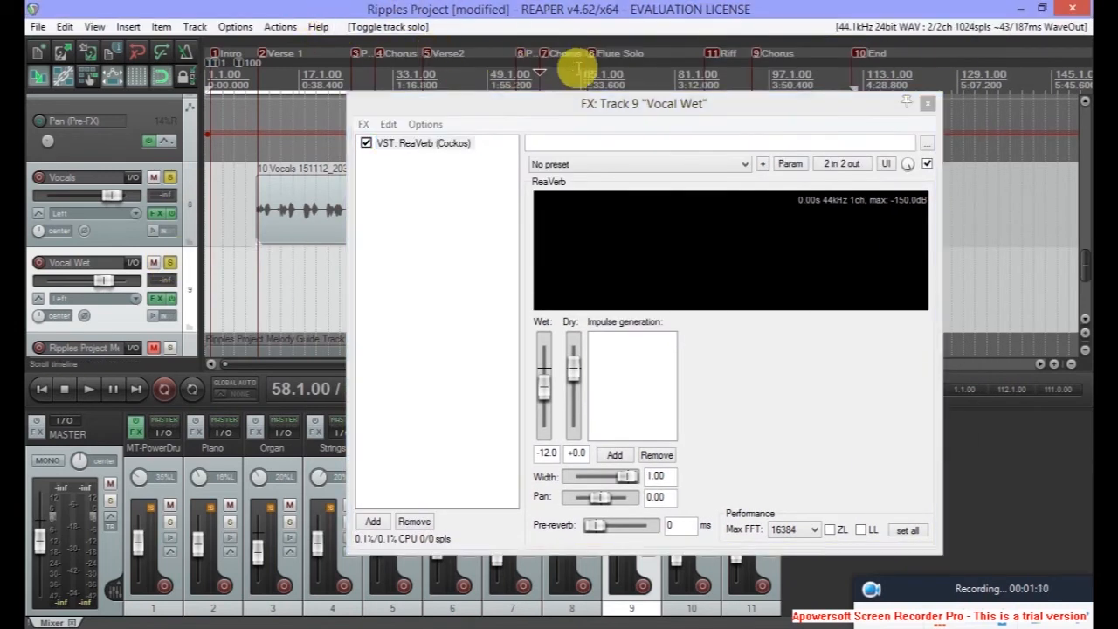
{"action": "left_click_drag", "start_coordinate": [490, 106], "coordinate": [408, 338]}
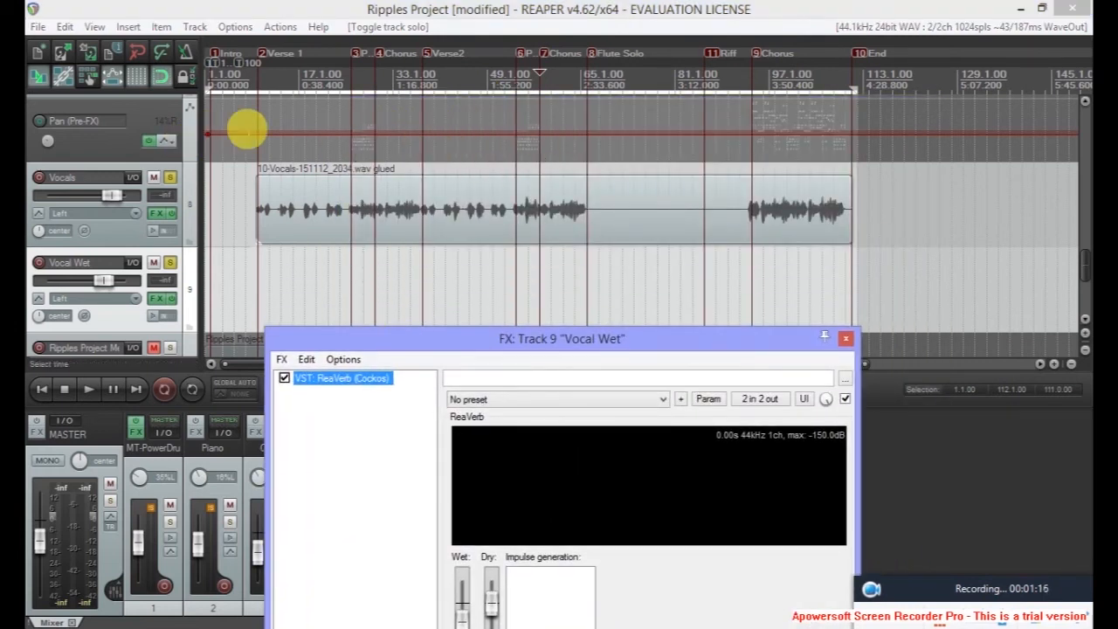
{"action": "left_click_drag", "start_coordinate": [257, 83], "coordinate": [421, 89]}
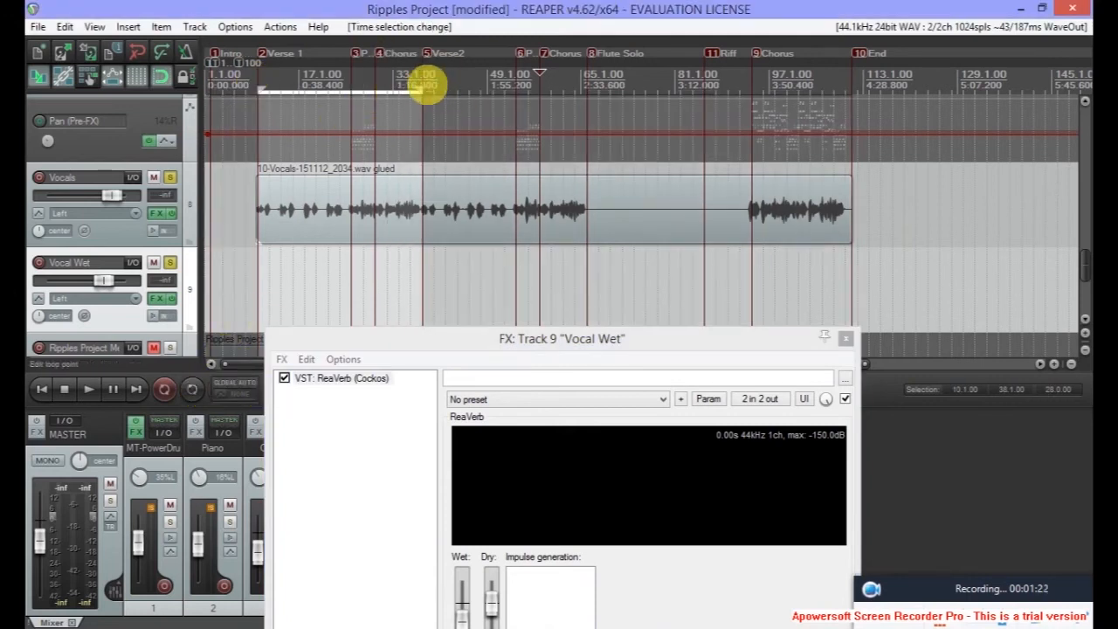
{"action": "left_click", "coordinate": [191, 388]}
Load the sweetverbo preset in ReaVerb on Vocal Wet and play the soloed vocals.
{"action": "left_click_drag", "start_coordinate": [644, 341], "coordinate": [623, 166]}
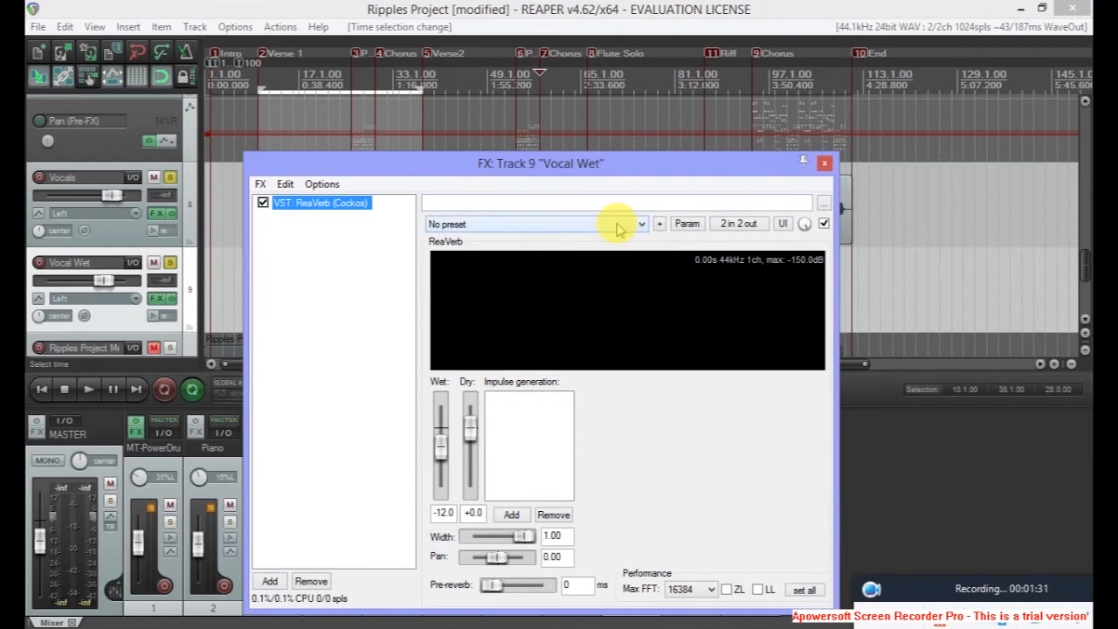
{"action": "left_click", "coordinate": [616, 226]}
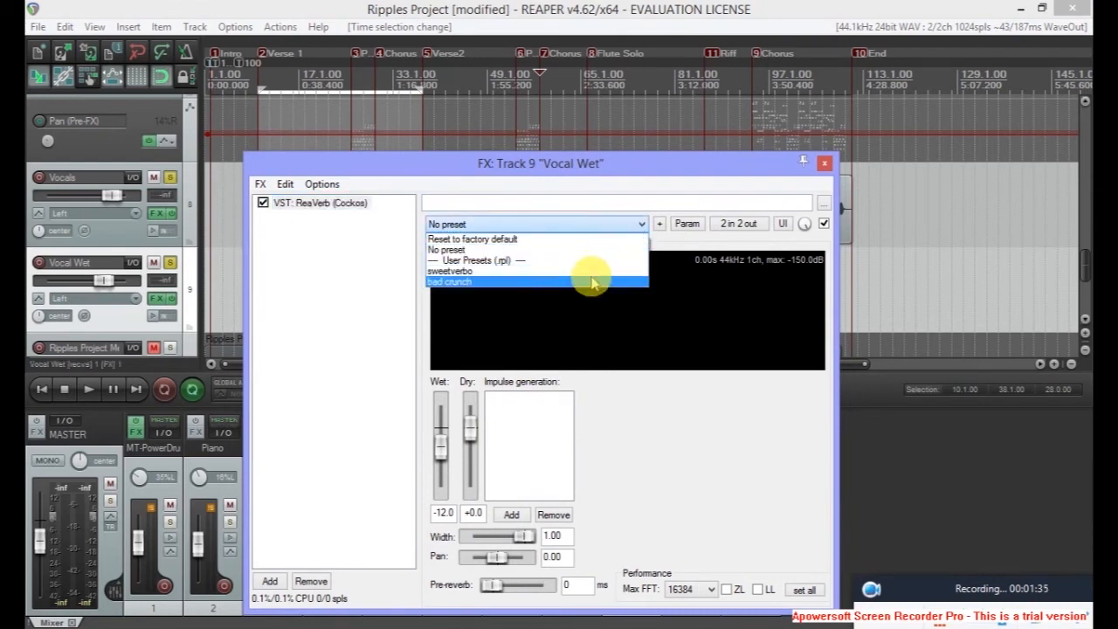
{"action": "left_click", "coordinate": [519, 273]}
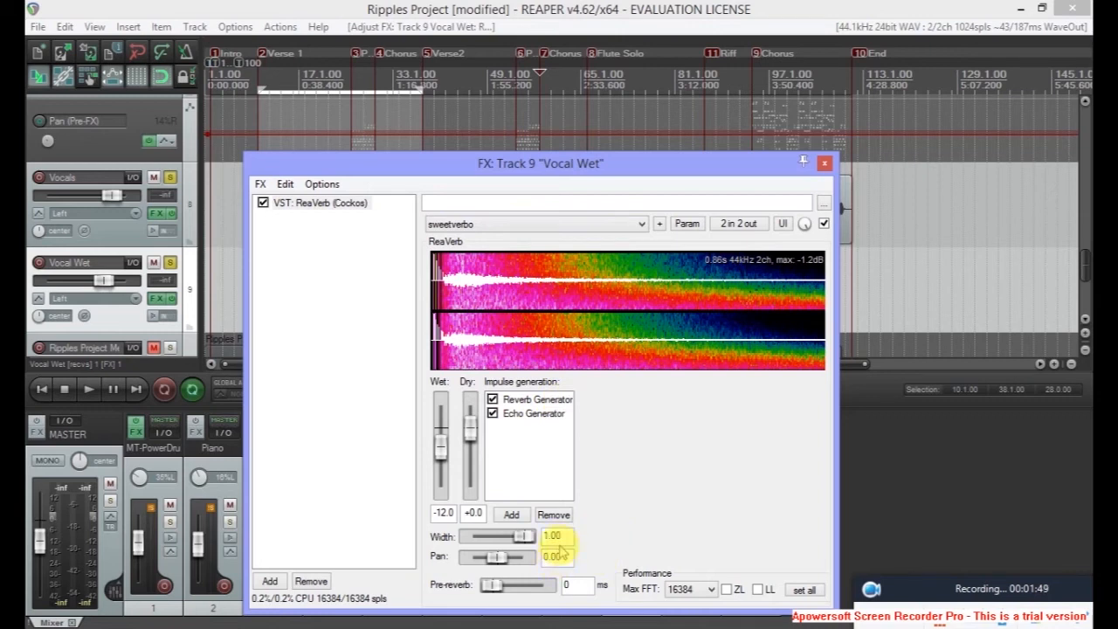
{"action": "key", "text": "space"}
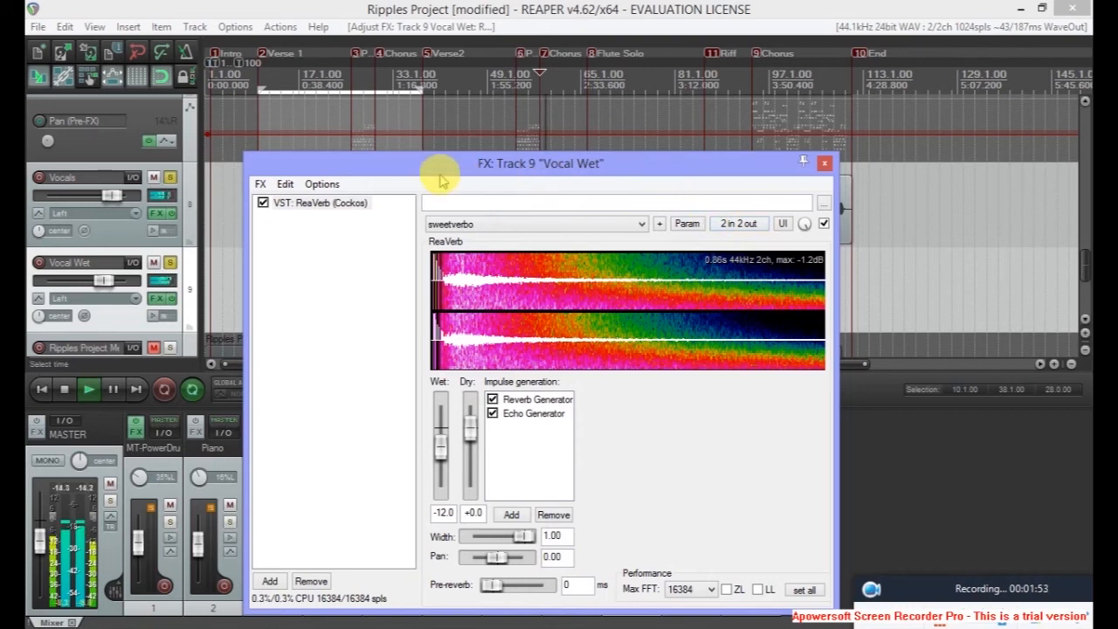
Pull the Vocal Wet volume almost fully down, then raise it part way during playback to blend in the reverb.
{"action": "left_click_drag", "start_coordinate": [441, 179], "coordinate": [607, 118]}
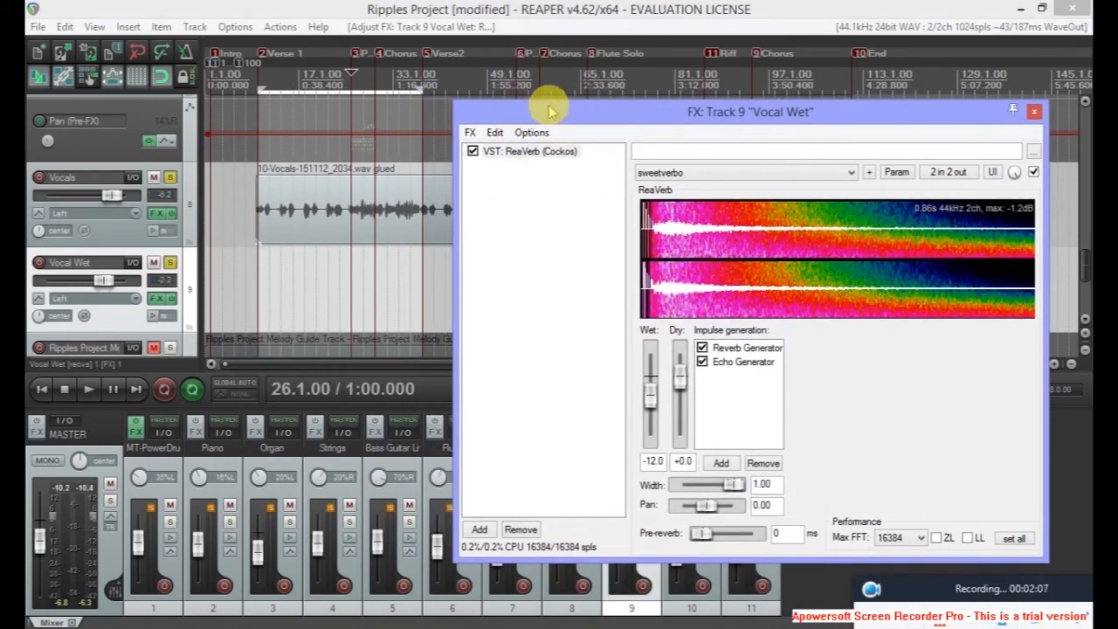
{"action": "left_click_drag", "start_coordinate": [103, 279], "coordinate": [47, 279]}
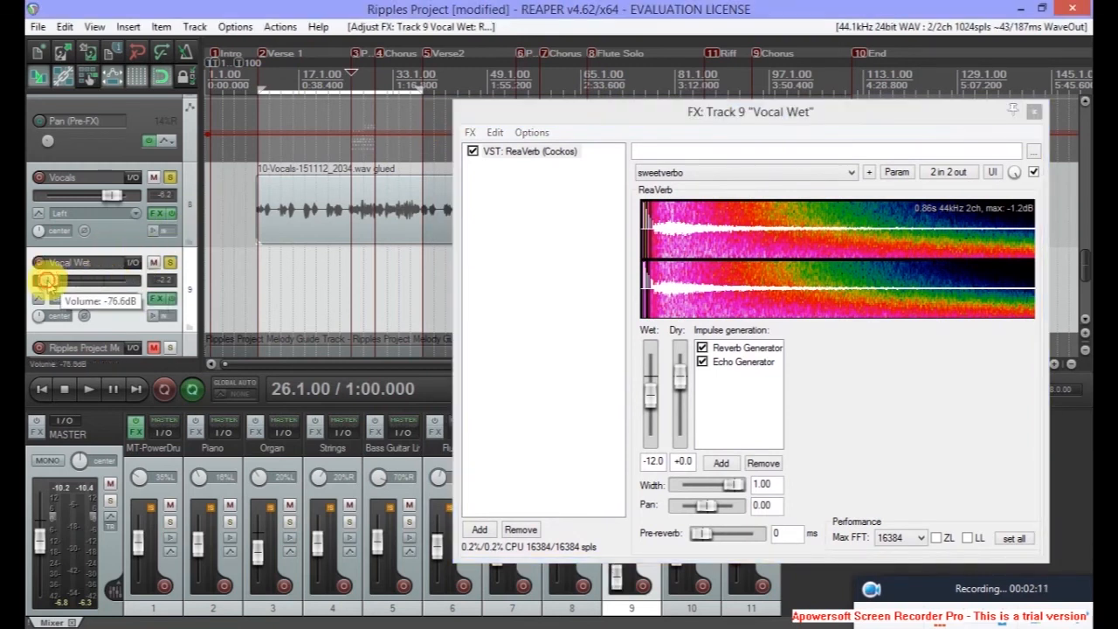
{"action": "key", "text": "space"}
{"action": "left_click_drag", "start_coordinate": [47, 279], "coordinate": [75, 278]}
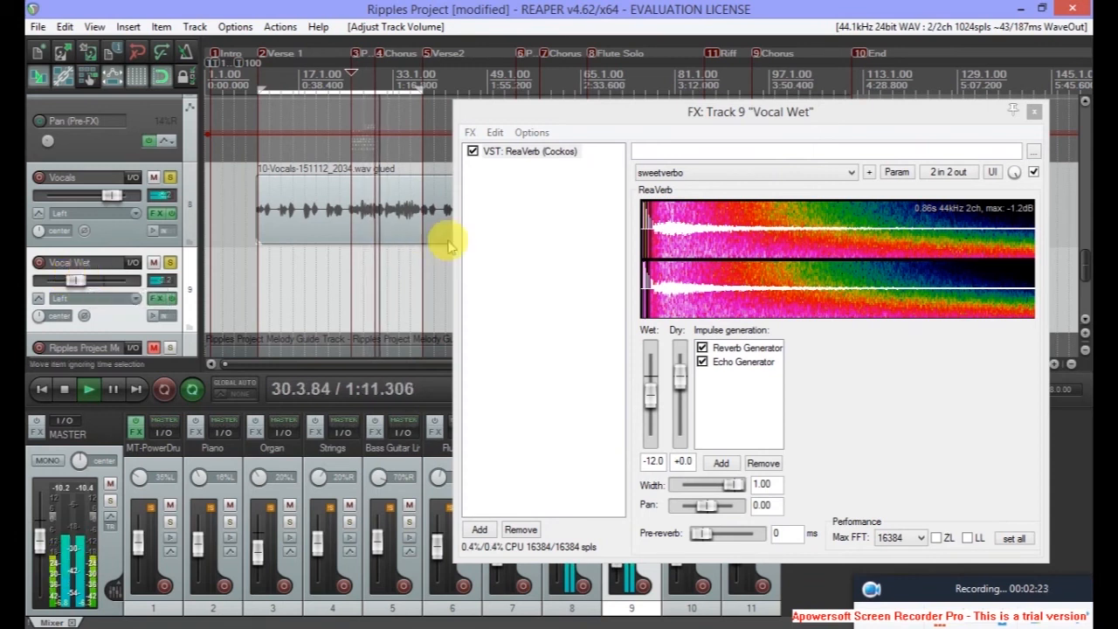
{"action": "key", "text": "space"}
Switch ReaVerb to the bad crunch preset, play the vocals and raise the Vocal Wet volume to hear it.
{"action": "left_click", "coordinate": [850, 173]}
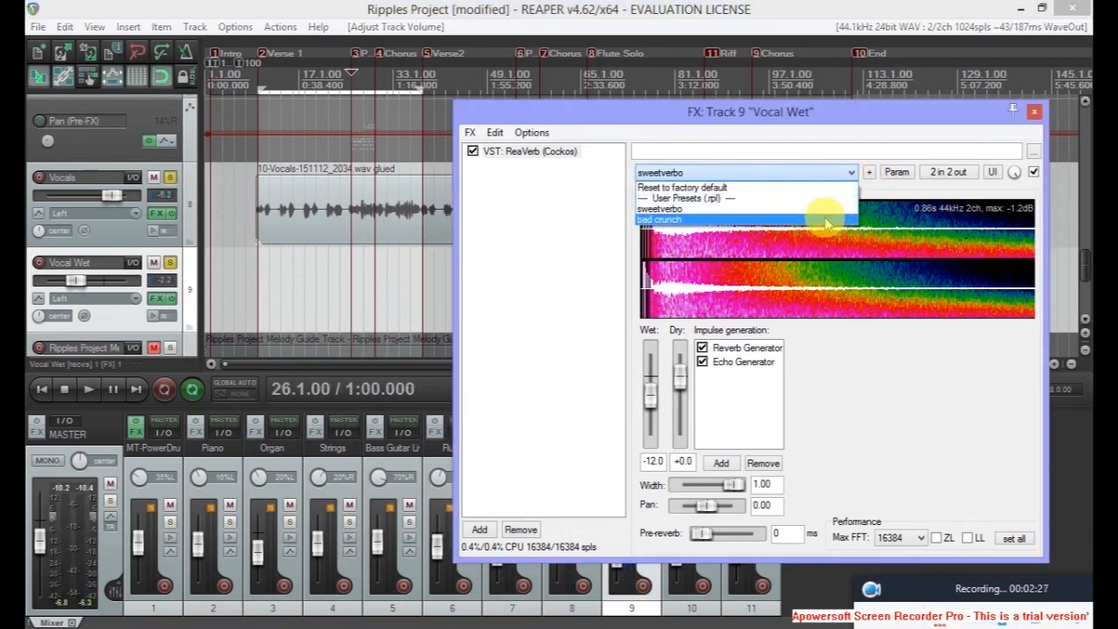
{"action": "left_click", "coordinate": [824, 220]}
{"action": "key", "text": "space"}
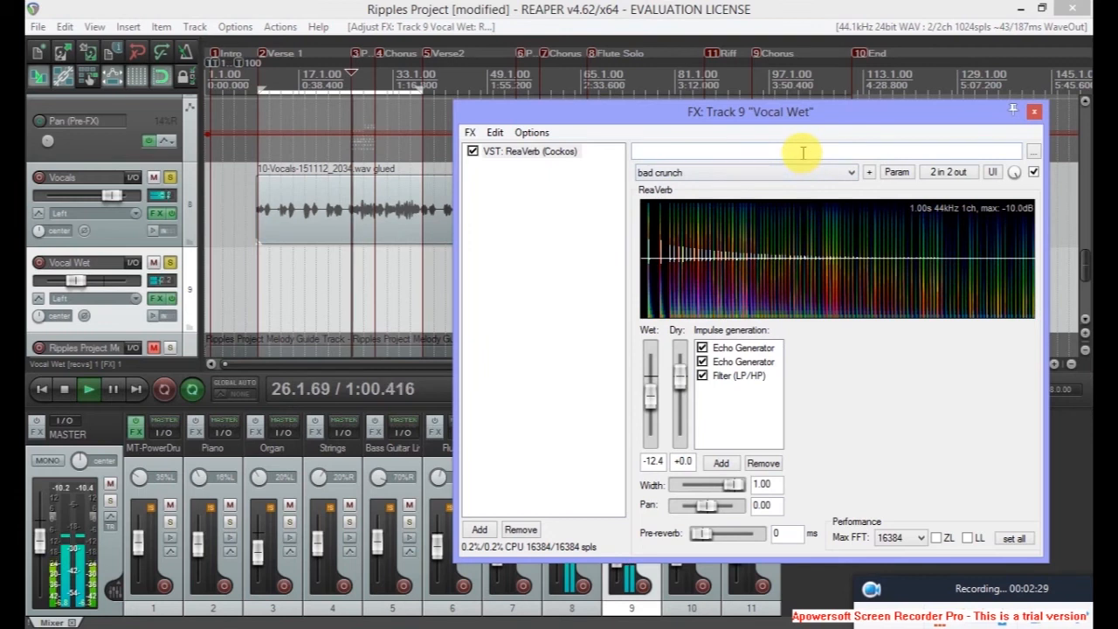
{"action": "left_click_drag", "start_coordinate": [75, 279], "coordinate": [101, 280]}
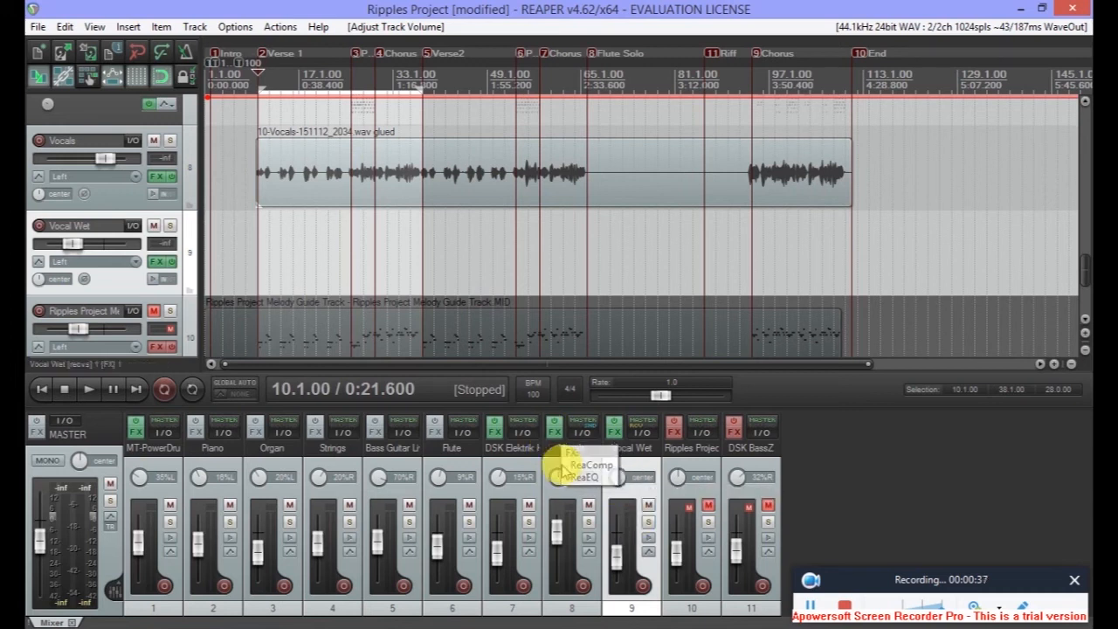
Replace the existing effects on the Vocals track with a new VST ReaComp plug-in.
{"action": "left_click", "coordinate": [553, 427]}
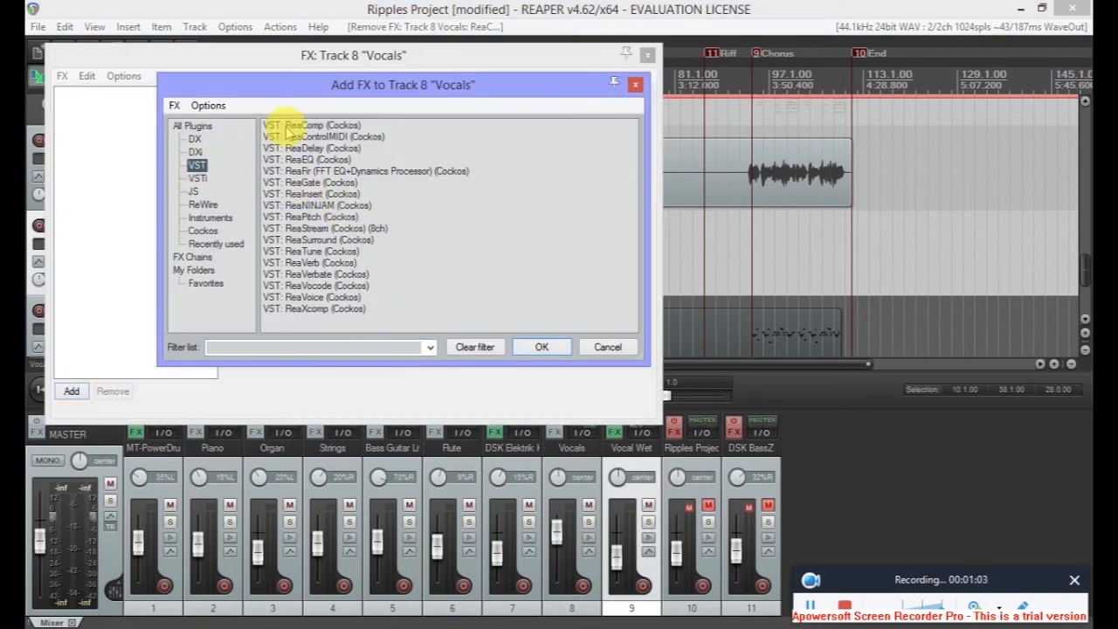
{"action": "left_click", "coordinate": [286, 126]}
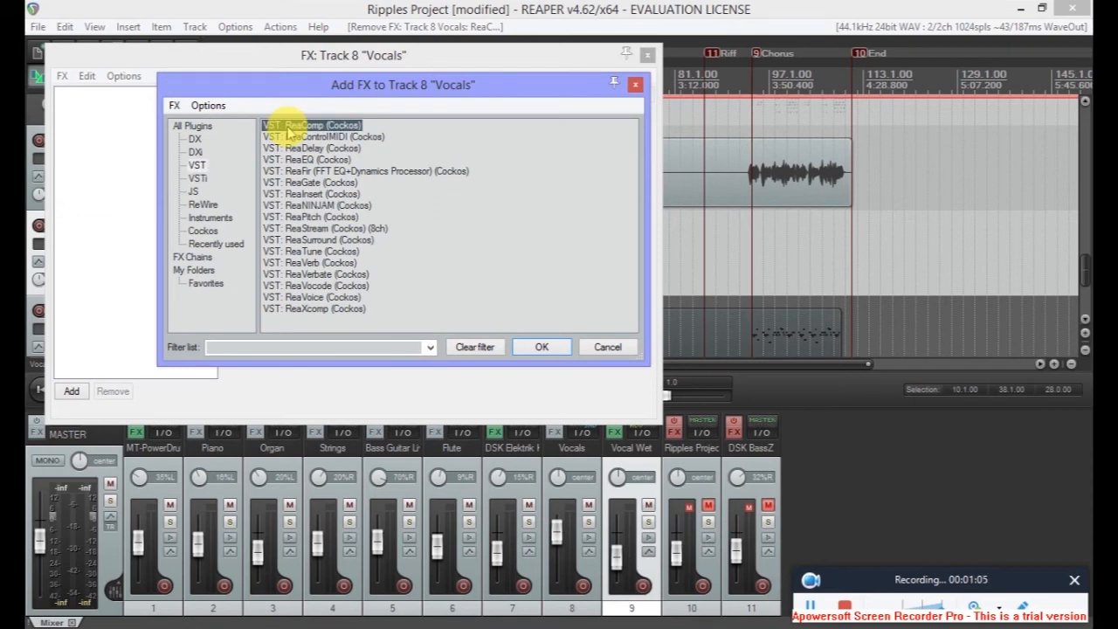
{"action": "left_click", "coordinate": [540, 348]}
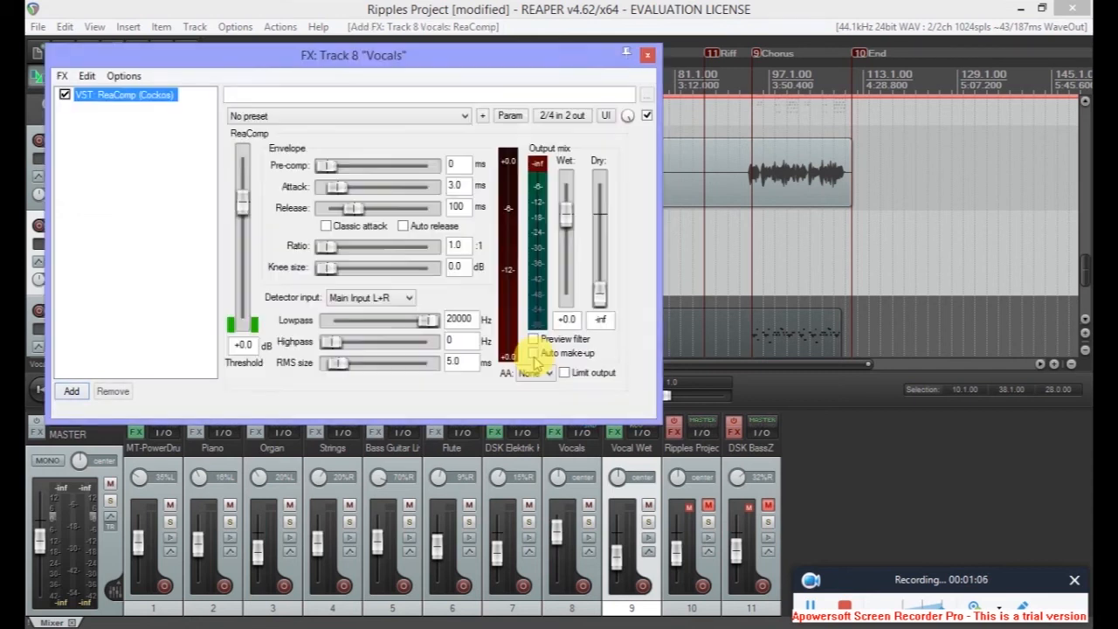
Solo the Vocals and Vocal Wet tracks again and start playback to hear the uncompressed vocals.
{"action": "left_click", "coordinate": [446, 120]}
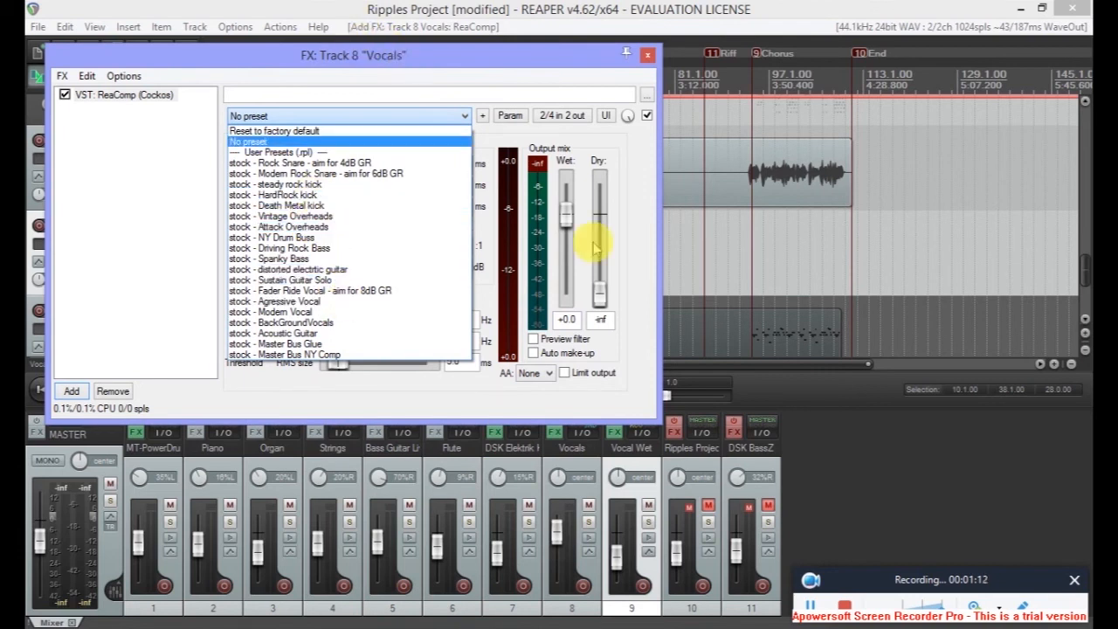
{"action": "left_click", "coordinate": [593, 521]}
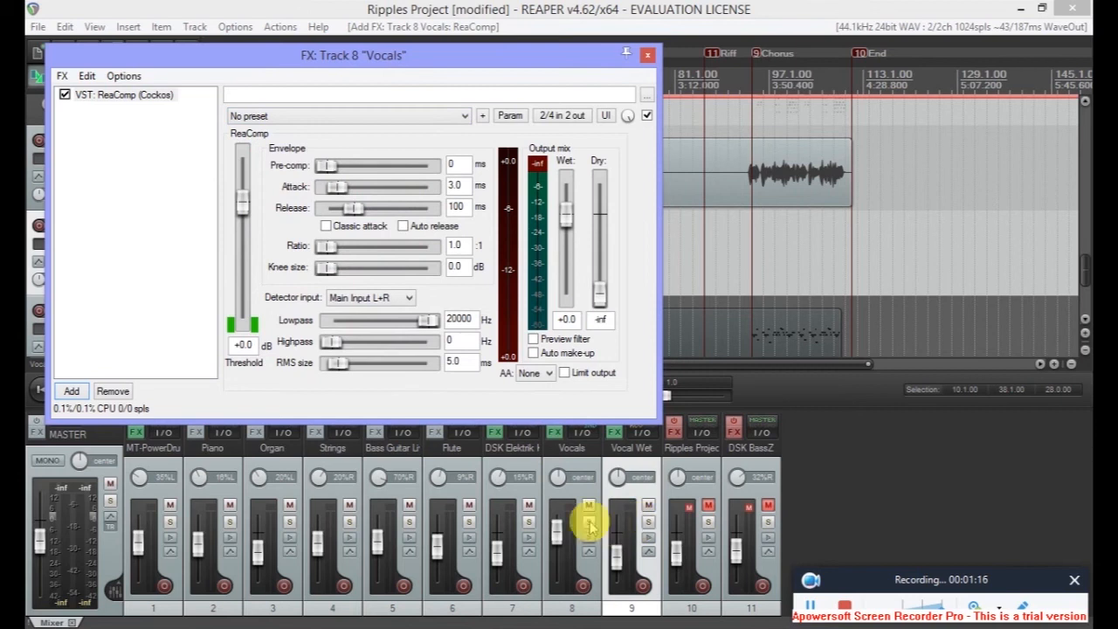
{"action": "left_click", "coordinate": [590, 521]}
{"action": "left_click", "coordinate": [648, 521]}
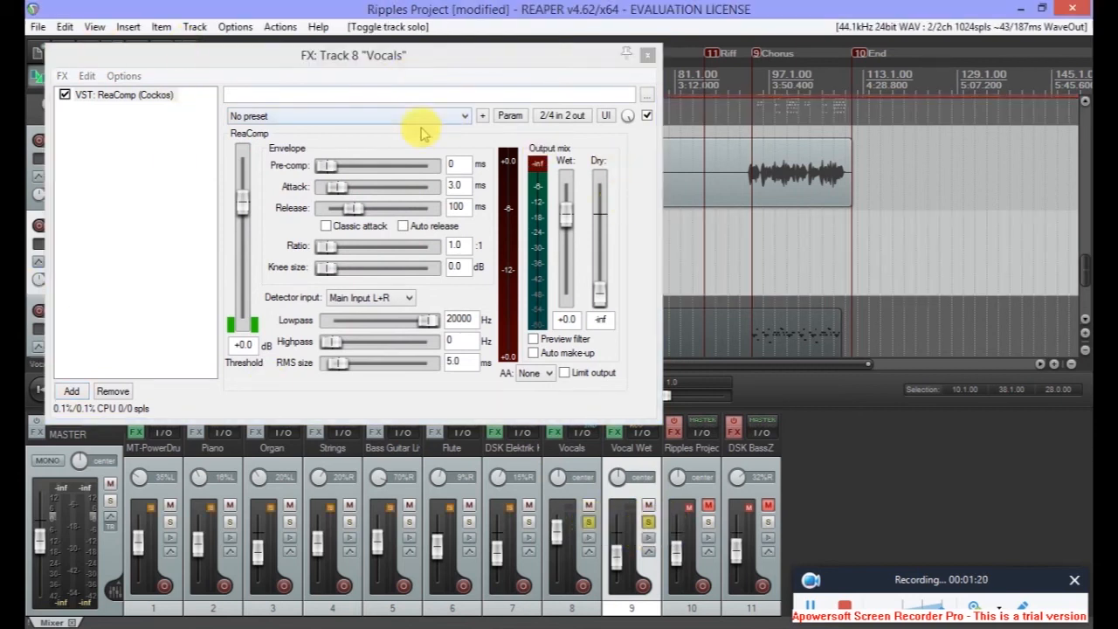
{"action": "key", "text": "space"}
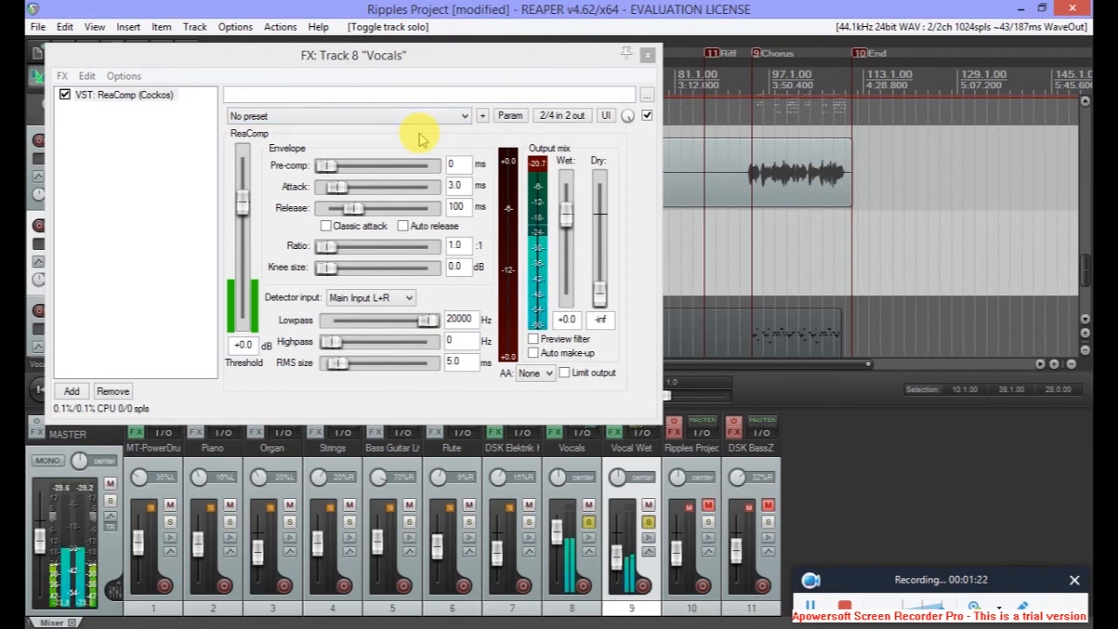
Load the stock - Modern Vocal preset in the Vocals ReaComp and enable Auto make-up.
{"action": "left_click", "coordinate": [407, 115]}
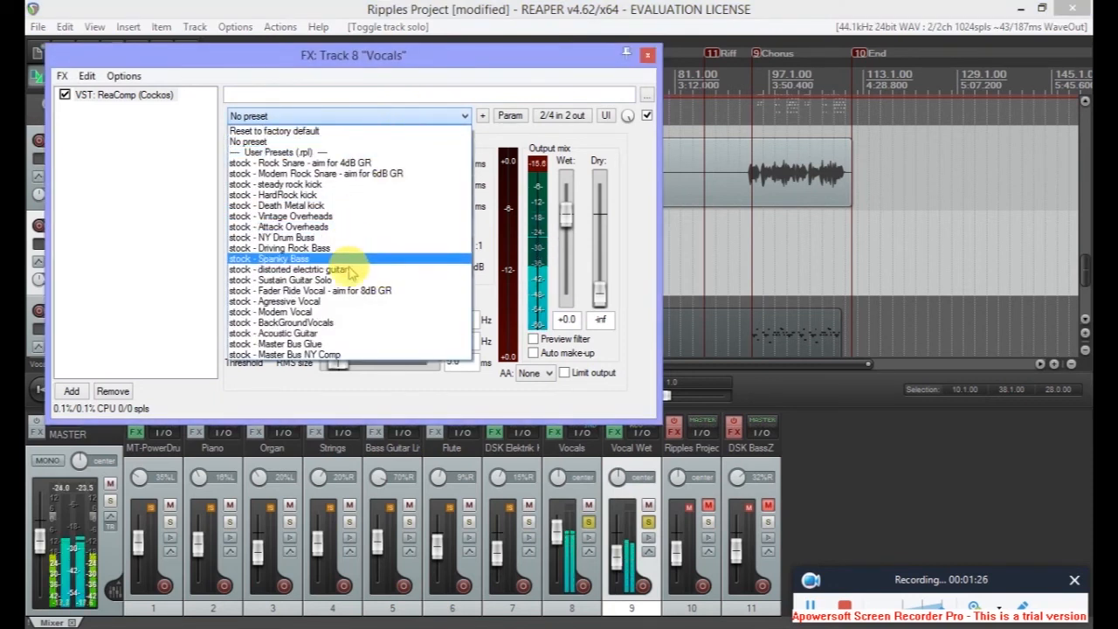
{"action": "left_click", "coordinate": [321, 312]}
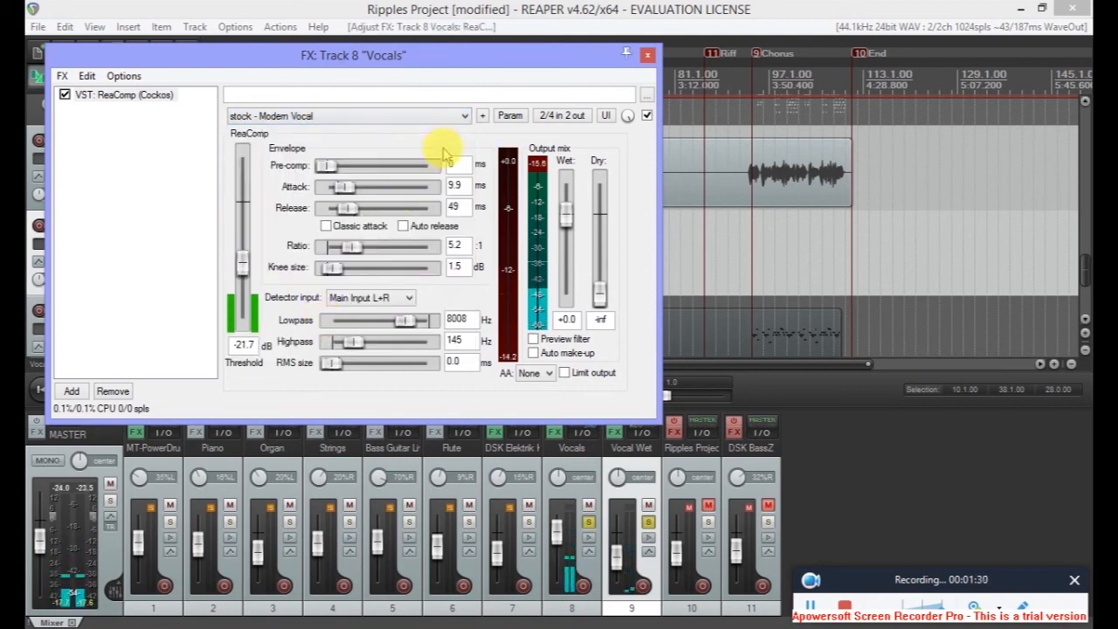
{"action": "left_click", "coordinate": [534, 352]}
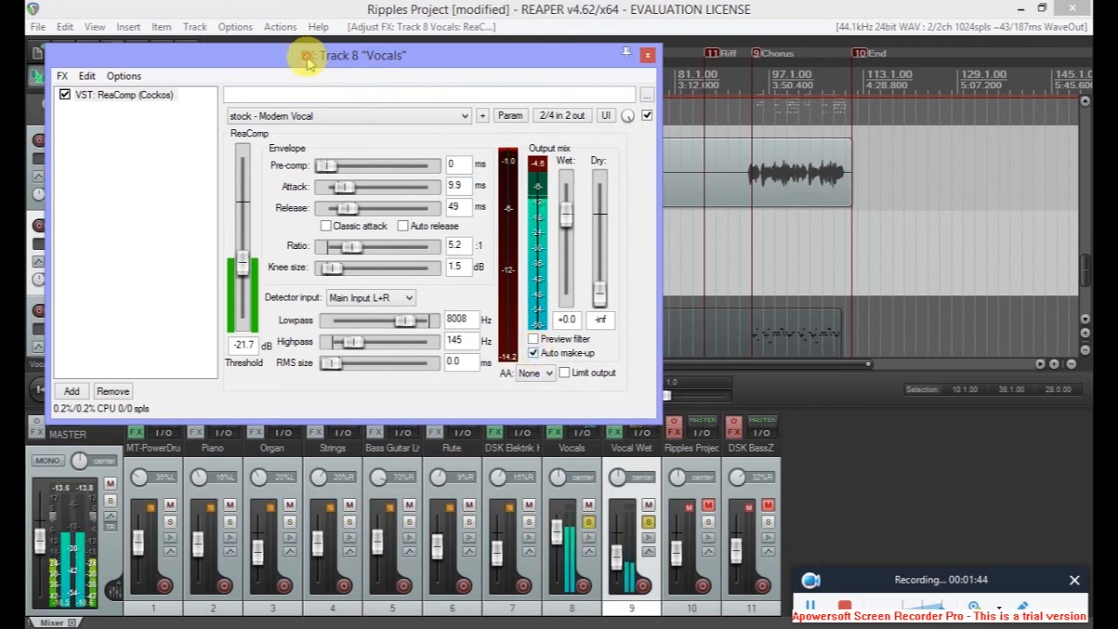
Change the Vocals ReaComp preset to stock - Agressive Vocal and enable Auto make-up while the vocals play.
{"action": "left_click_drag", "start_coordinate": [299, 55], "coordinate": [481, 91]}
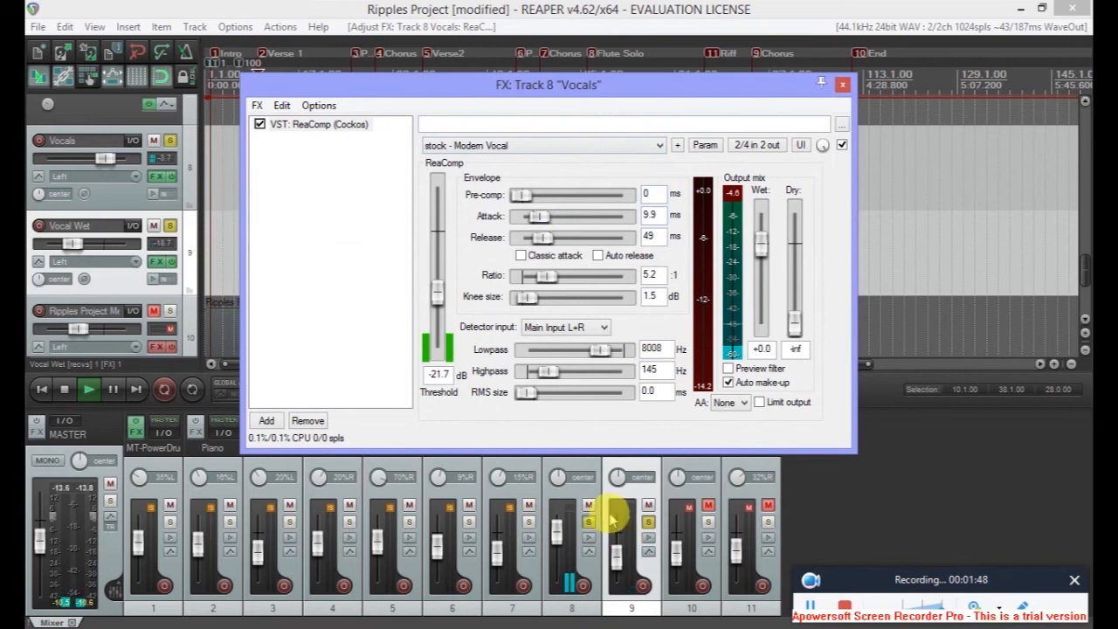
{"action": "left_click", "coordinate": [579, 145]}
{"action": "left_click", "coordinate": [544, 321]}
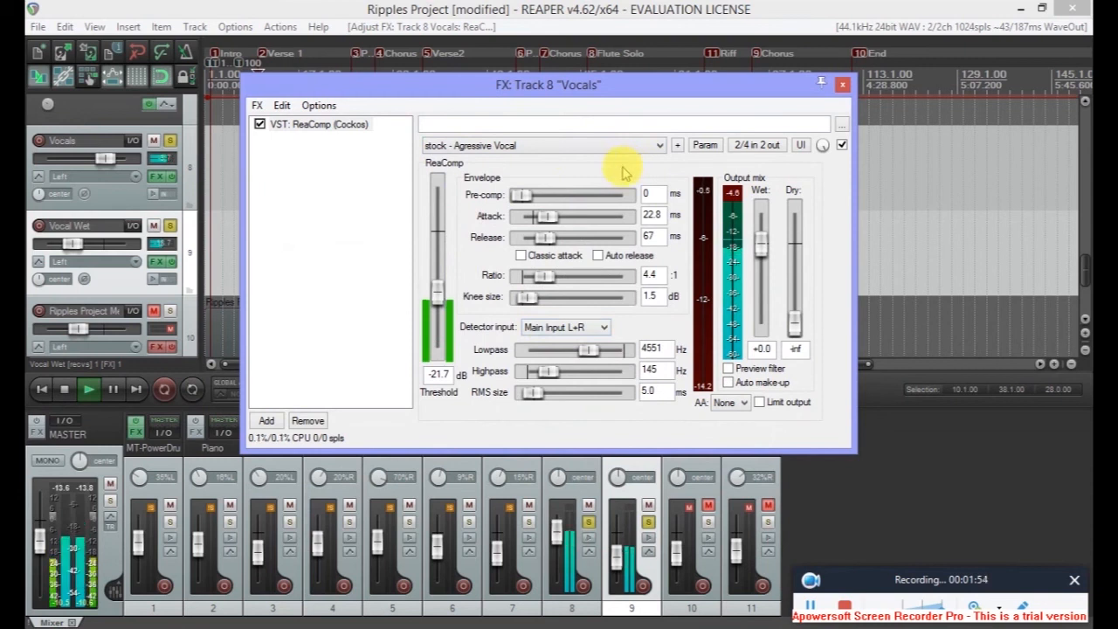
{"action": "left_click", "coordinate": [728, 382]}
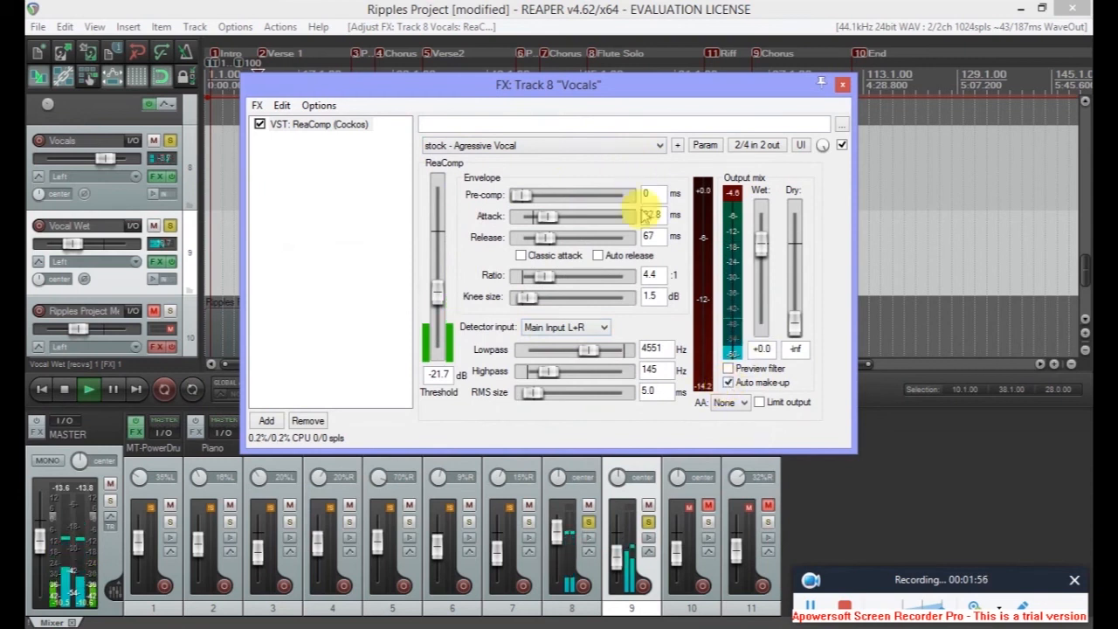
{"action": "left_click_drag", "start_coordinate": [551, 83], "coordinate": [536, 179]}
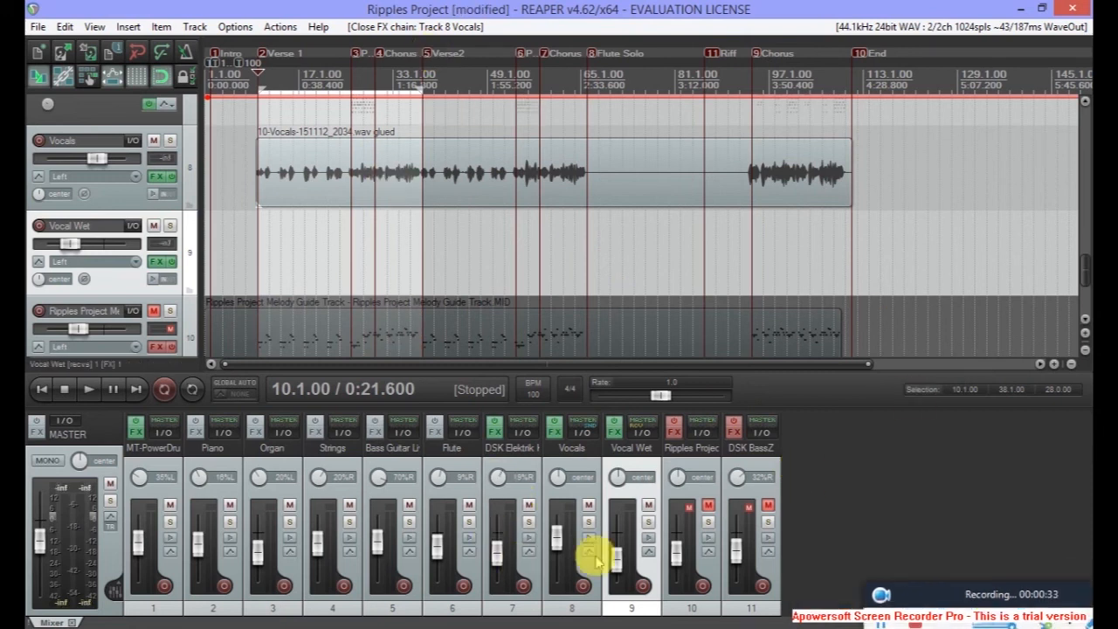
Add a VST ReaEQ plug-in after ReaComp on the Vocals track and view its list of stock presets.
{"action": "left_click", "coordinate": [559, 435]}
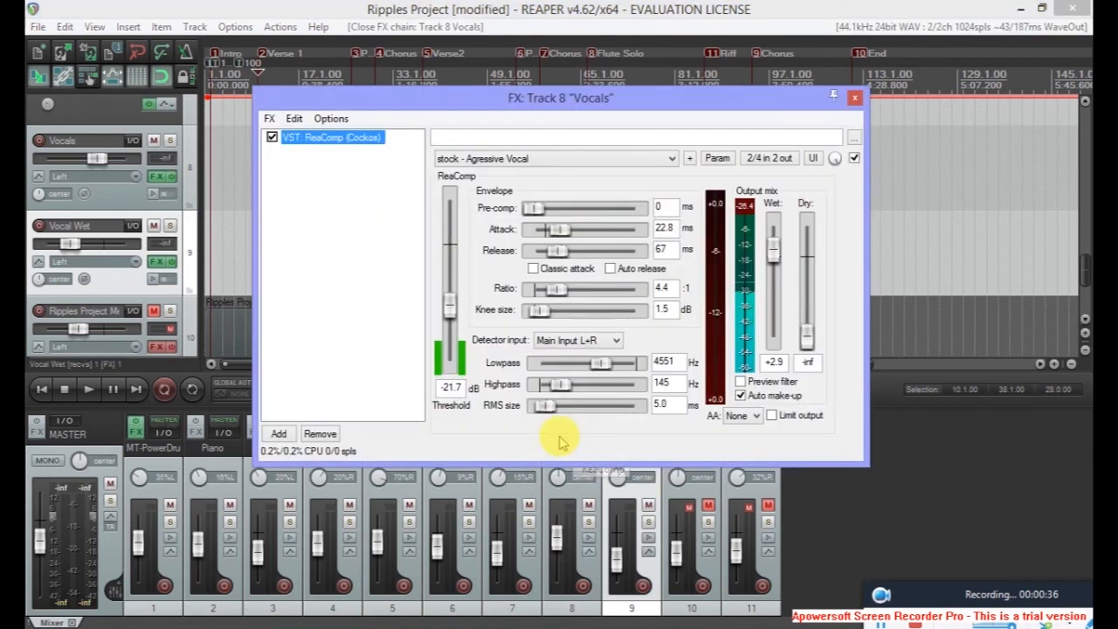
{"action": "left_click", "coordinate": [278, 434]}
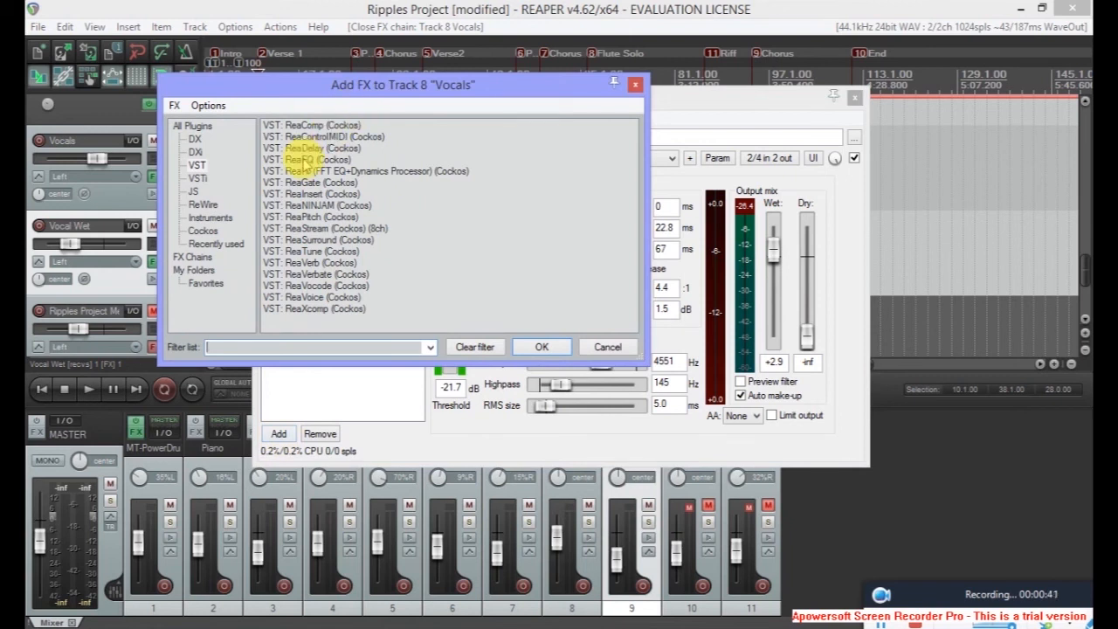
{"action": "left_click", "coordinate": [541, 348]}
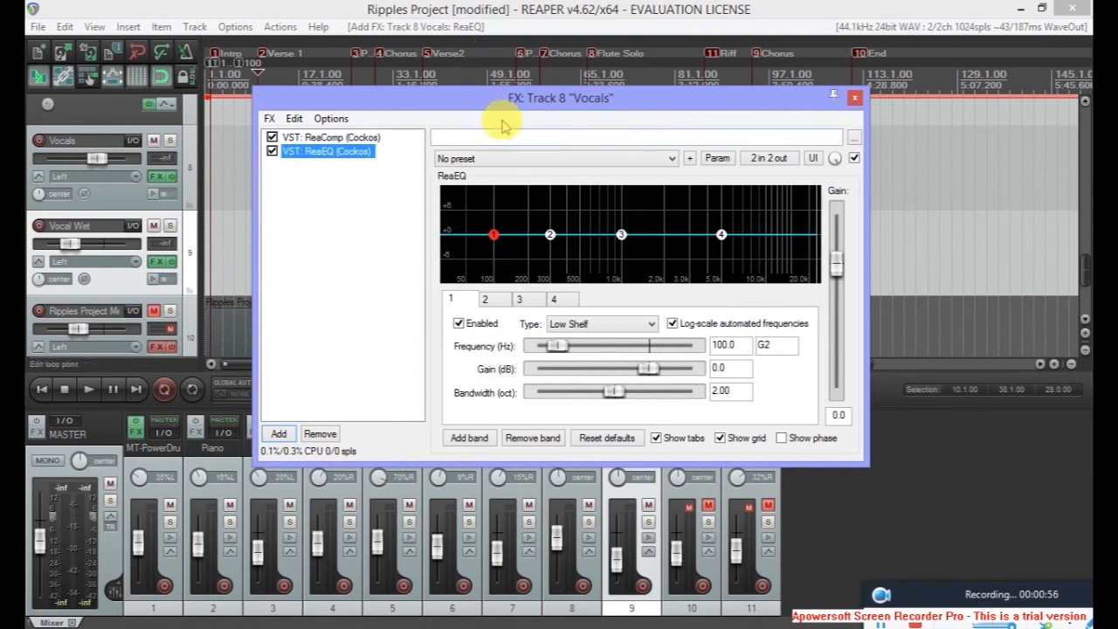
{"action": "left_click", "coordinate": [520, 159]}
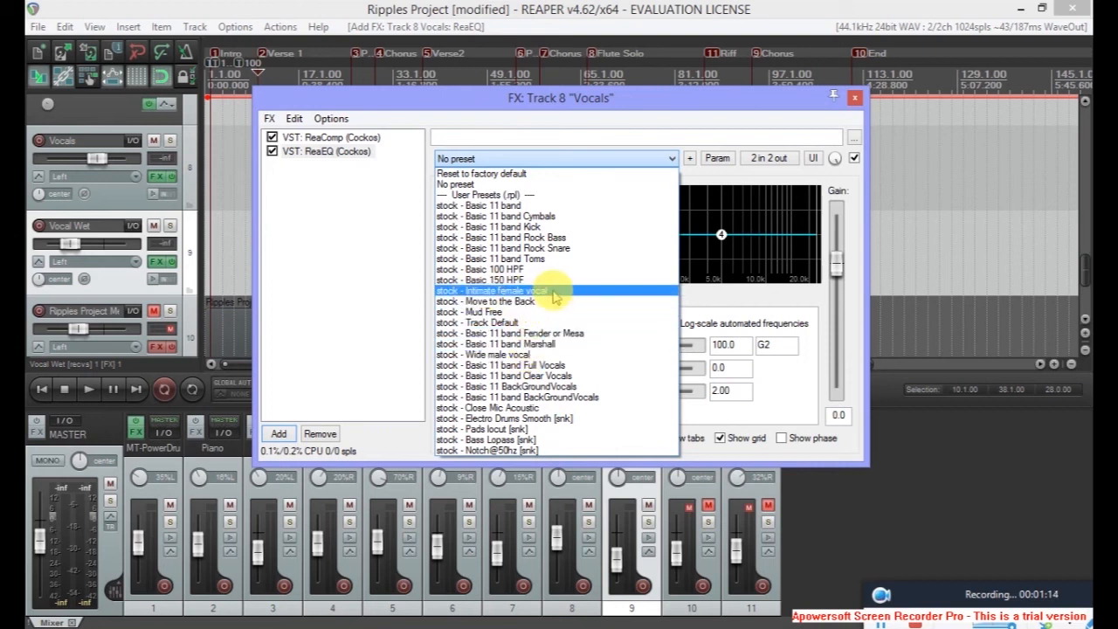
{"action": "left_click", "coordinate": [636, 92]}
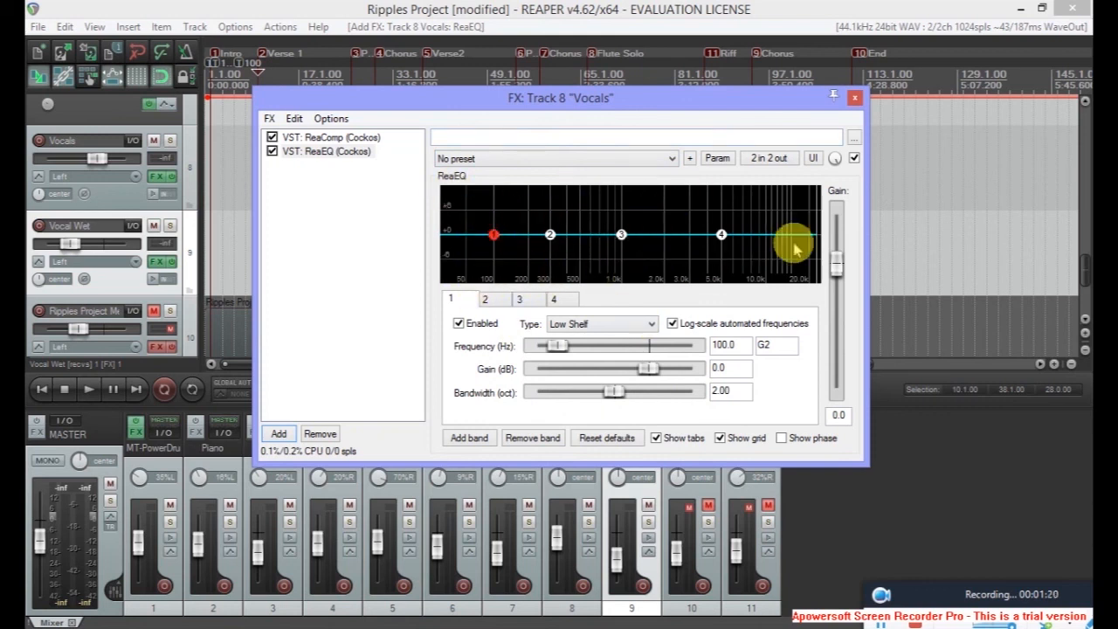
Solo the Vocals and Vocal Wet tracks and start playback to hear the vocals through the flat ReaEQ.
{"action": "left_click", "coordinate": [589, 521]}
{"action": "left_click", "coordinate": [648, 521]}
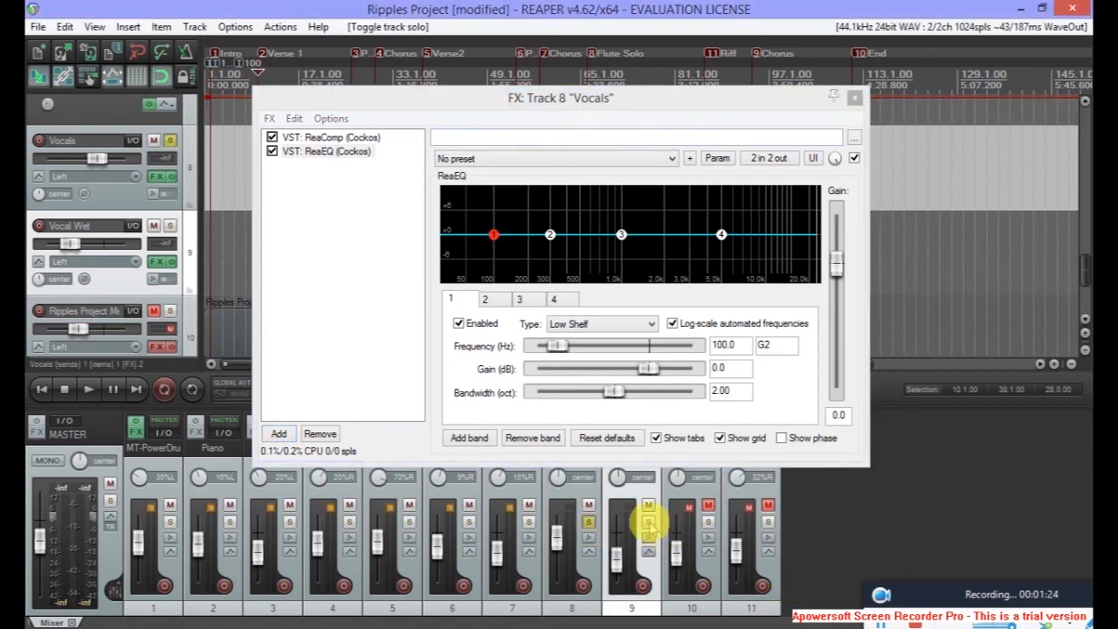
{"action": "key", "text": "space"}
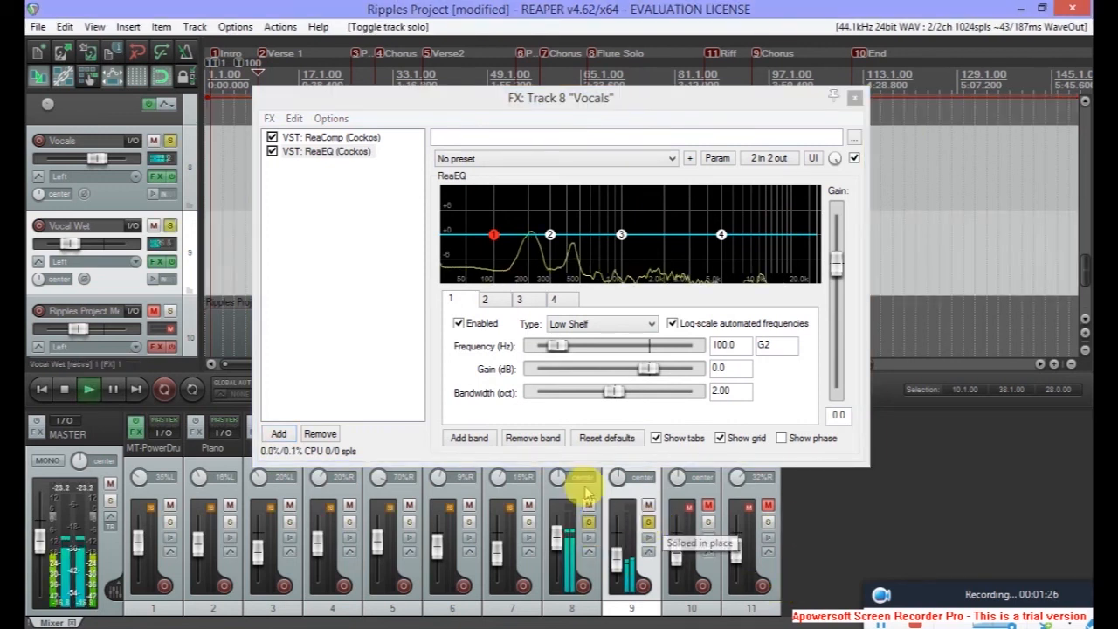
Try the stock - Intimate female vocal preset in the Vocals ReaEQ while the vocals play.
{"action": "left_click", "coordinate": [615, 153]}
{"action": "left_click", "coordinate": [615, 157]}
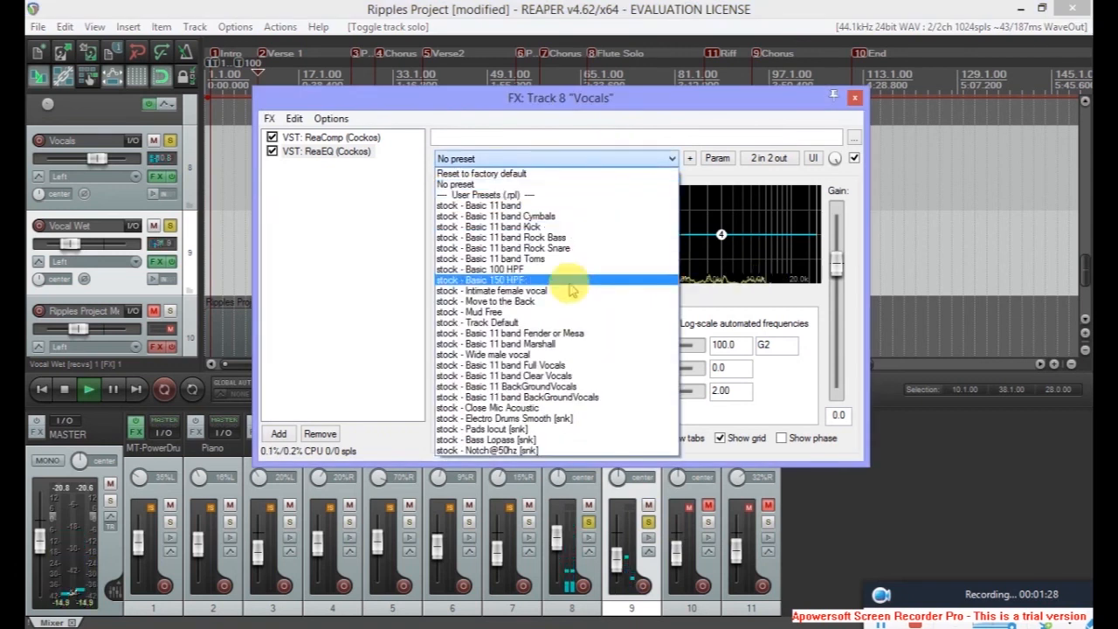
{"action": "left_click", "coordinate": [524, 359]}
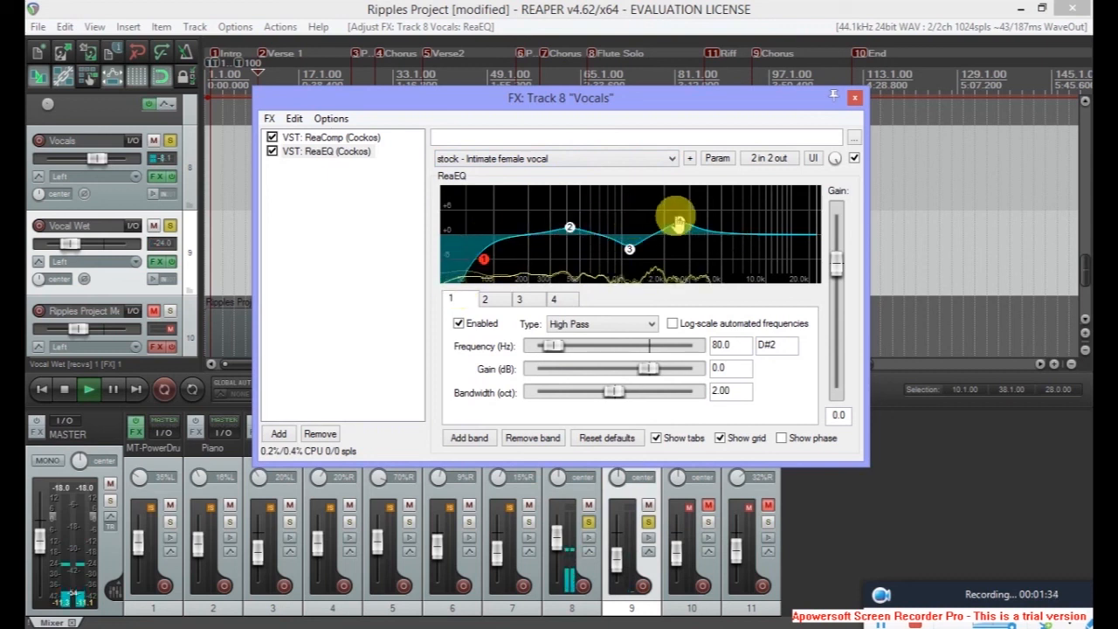
Compare the stock - Basic 11 band Full Vocals and Clear Vocals presets in the Vocals ReaEQ during playback, settling on Full Vocals.
{"action": "left_click", "coordinate": [571, 161]}
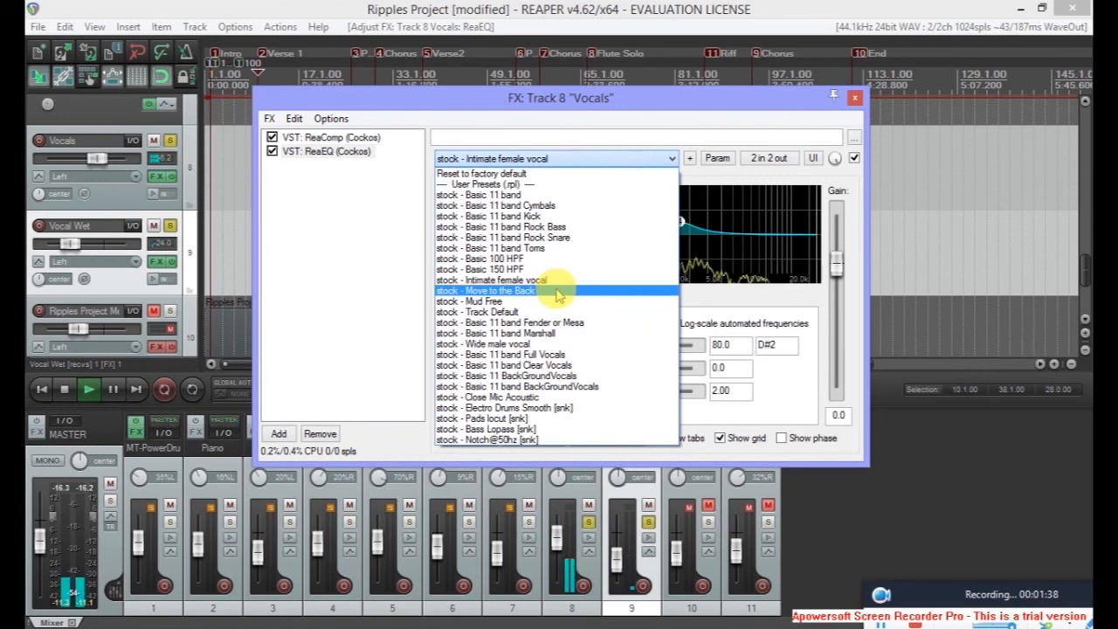
{"action": "left_click", "coordinate": [543, 355]}
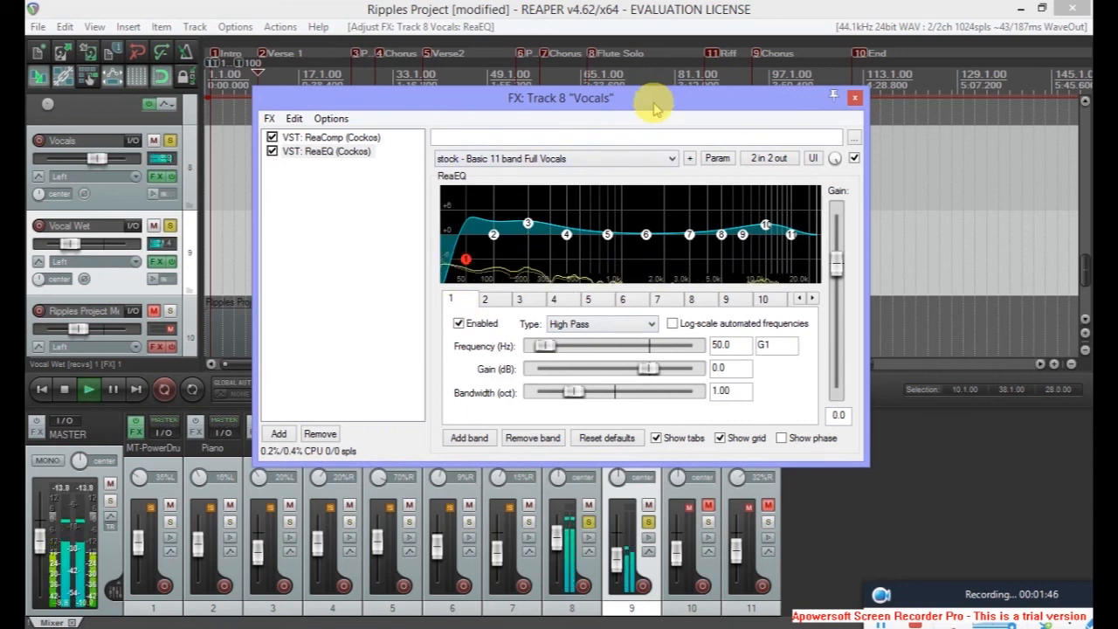
{"action": "left_click", "coordinate": [651, 159]}
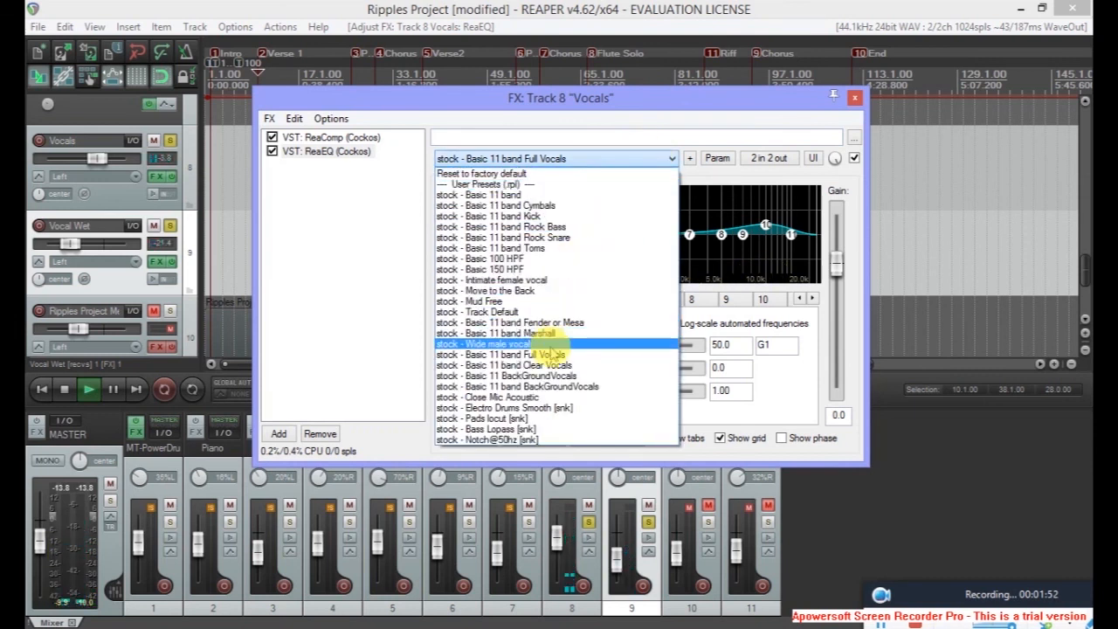
{"action": "left_click", "coordinate": [550, 365]}
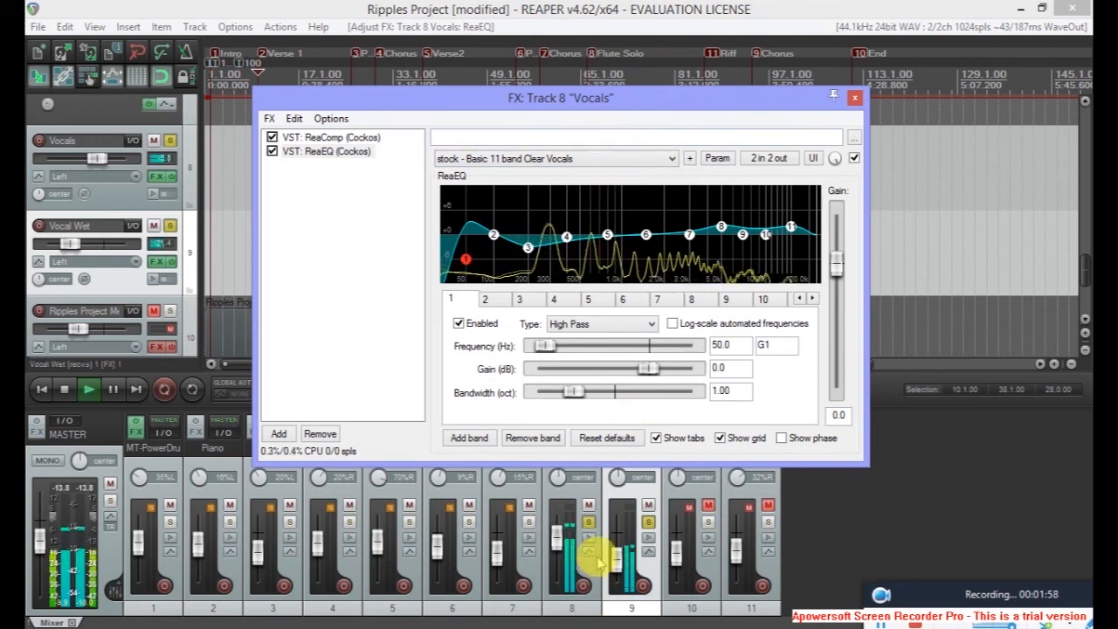
{"action": "left_click", "coordinate": [609, 160]}
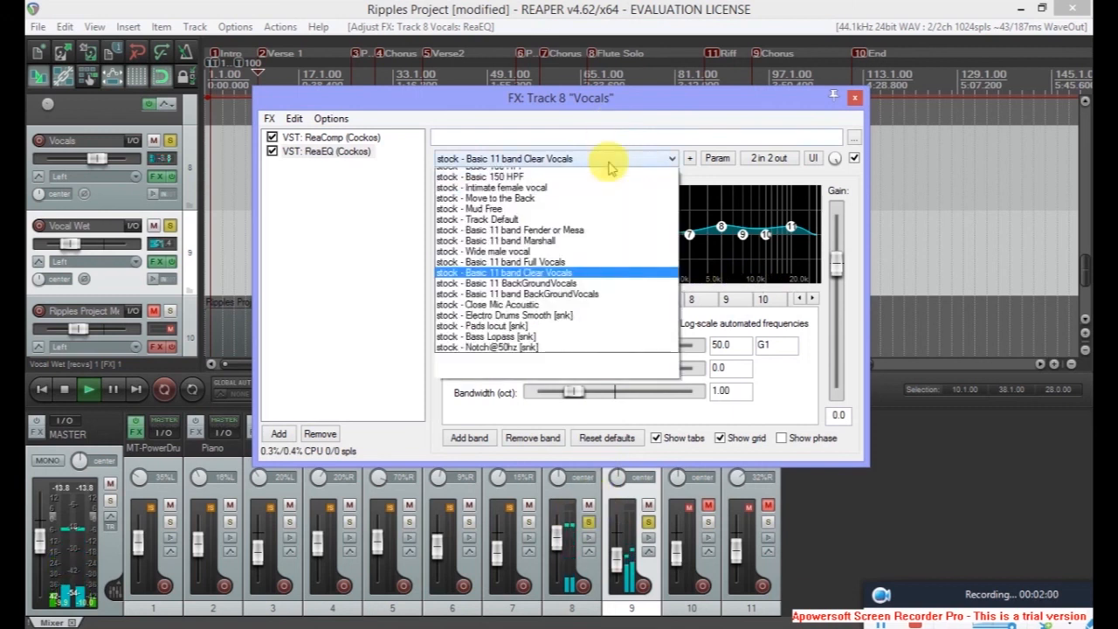
{"action": "left_click", "coordinate": [502, 261]}
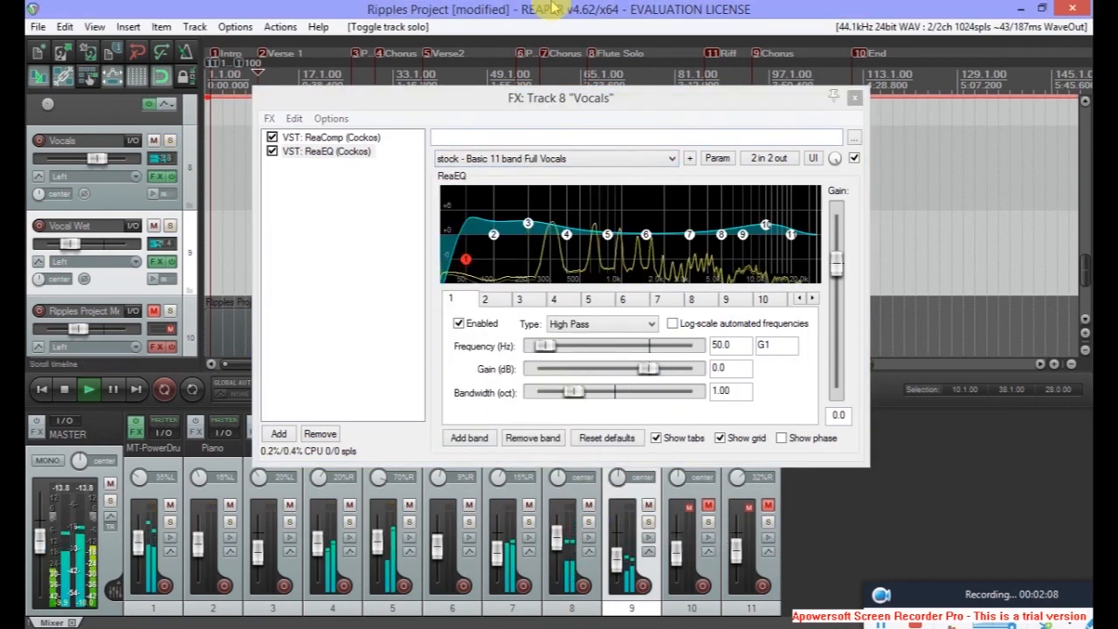